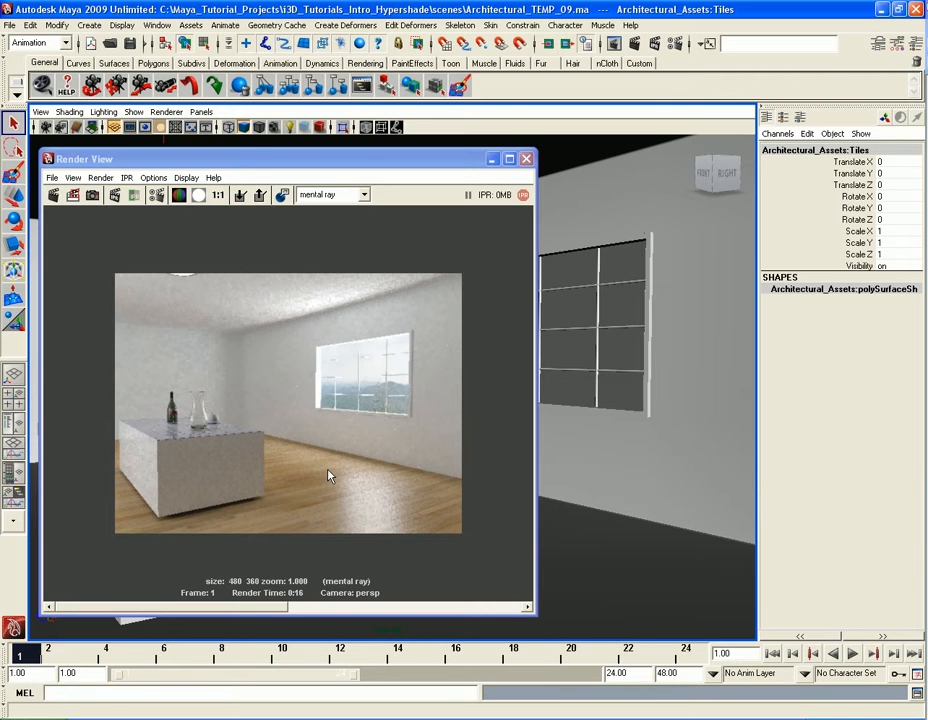
# Review the ambient occlusion samples and distance of the room walls' material.
pyautogui.click(605, 447)
pyautogui.moveTo(570, 441); pyautogui.dragTo(559, 632, button='right')
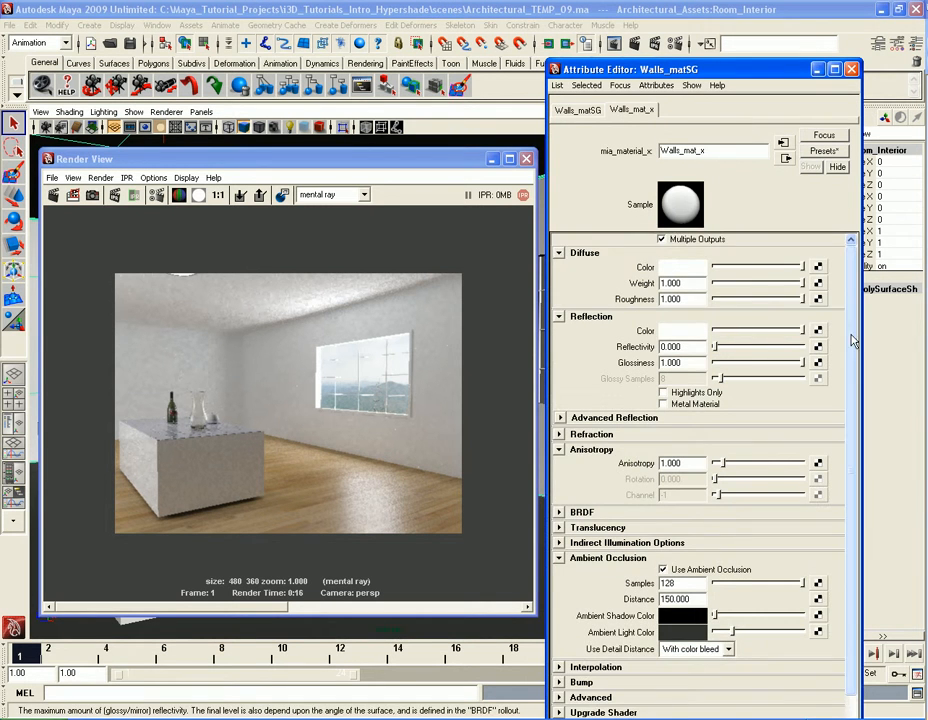
pyautogui.scroll(-3, 700, 500)
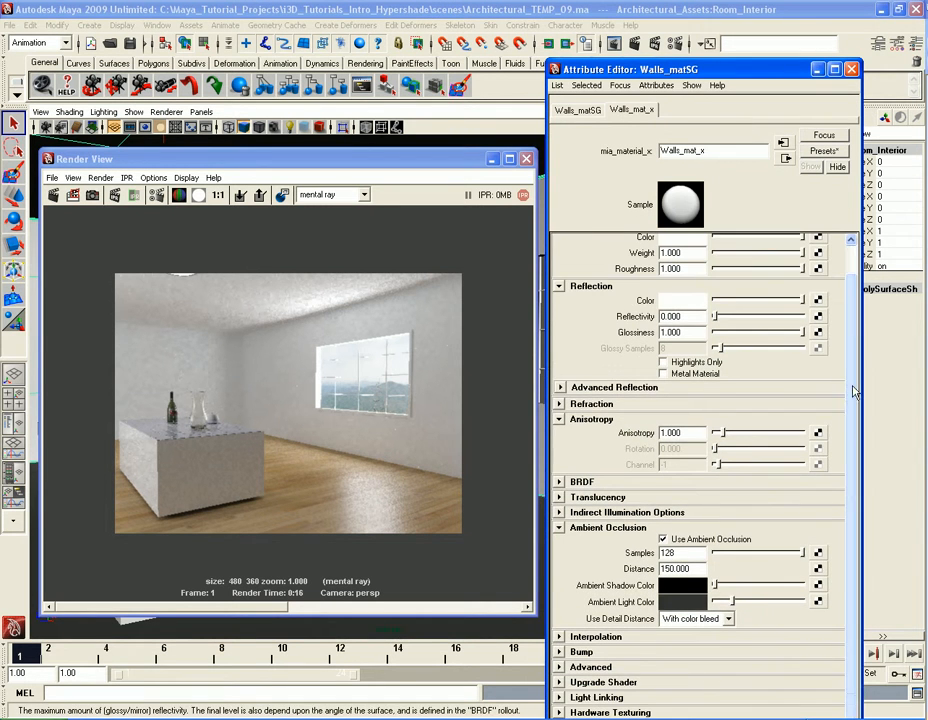
pyautogui.doubleClick(698, 553)
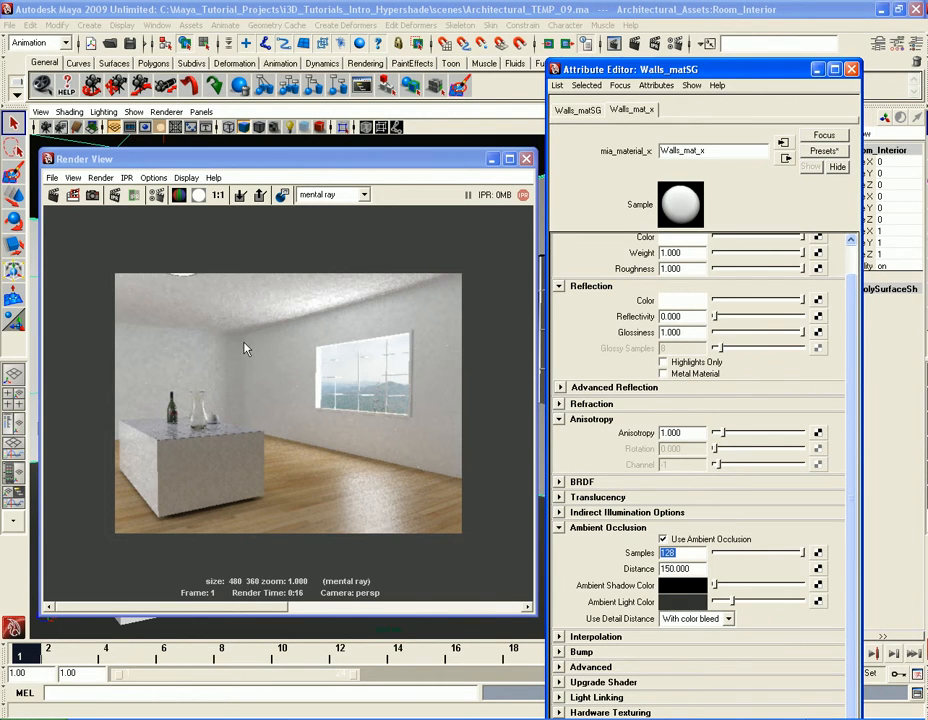
pyautogui.doubleClick(700, 569)
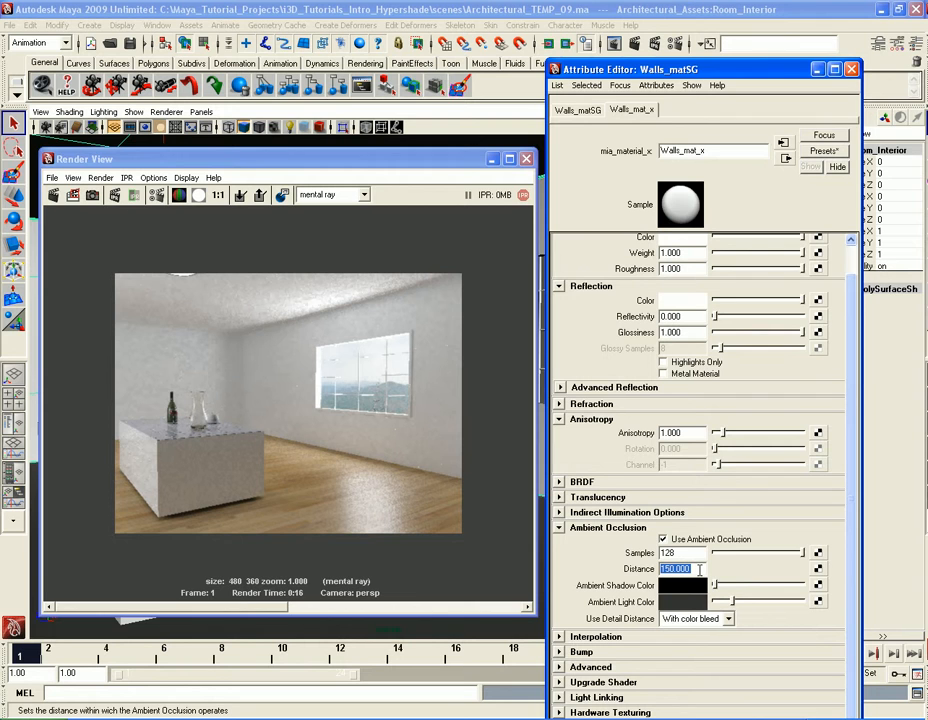
pyautogui.doubleClick(697, 553)
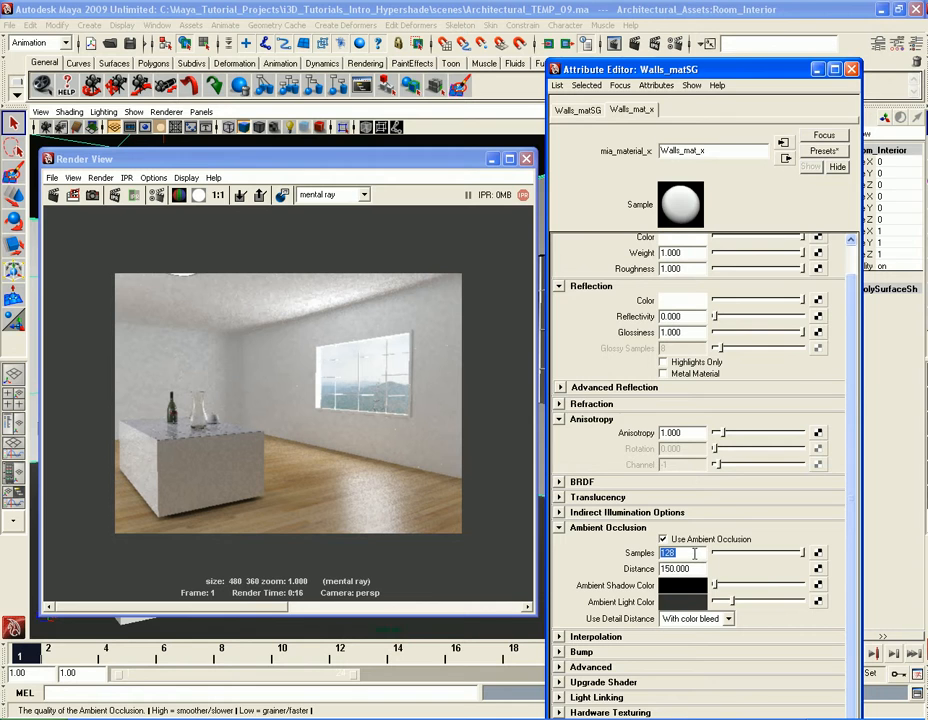
pyautogui.click(915, 43)
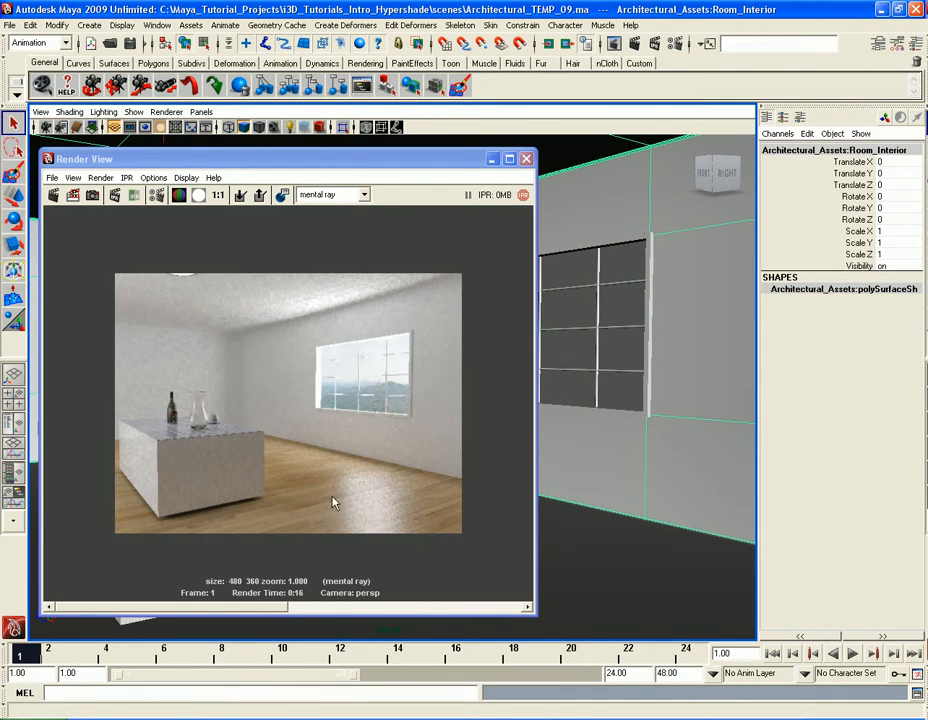
# Set the ambient occlusion samples of the wooden floor's material to 32.
pyautogui.click(594, 553)
pyautogui.moveTo(594, 461); pyautogui.dragTo(598, 652, button='right')
pyautogui.doubleClick(698, 555)
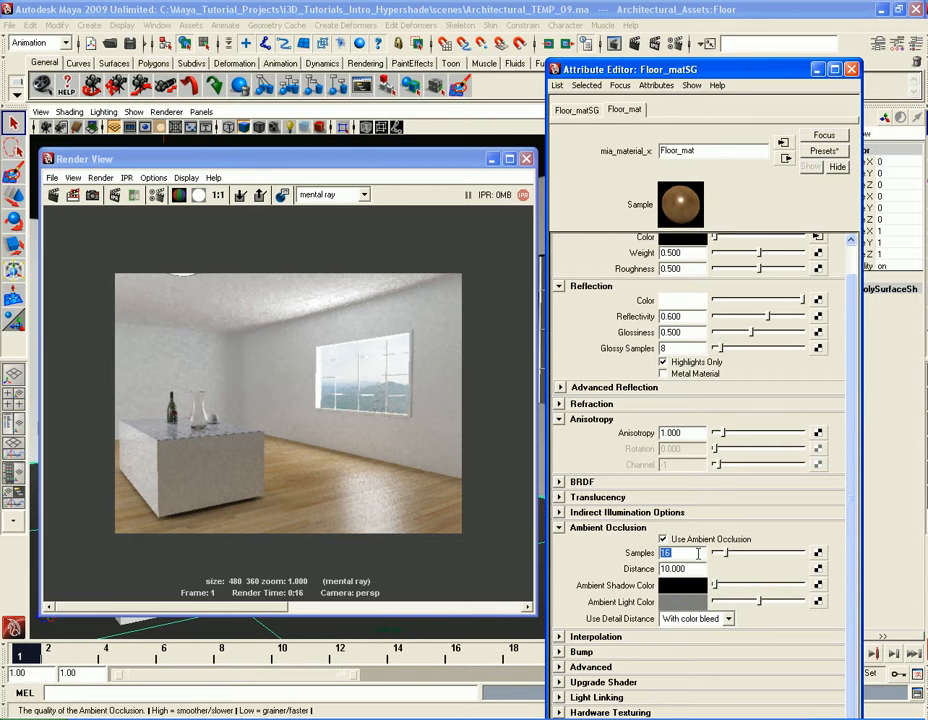
pyautogui.write('32')
pyautogui.press('Return')
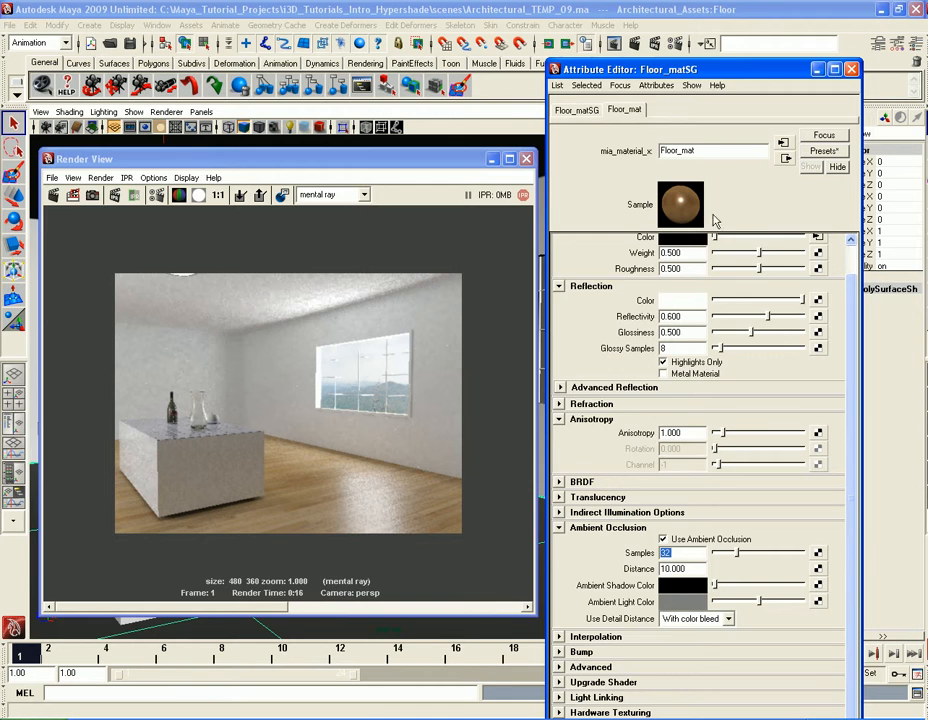
pyautogui.click(851, 69)
# Close the Render View and set the ambient occlusion samples of the white counter's material to 64.
pyautogui.moveTo(435, 161); pyautogui.dragTo(455, 160)
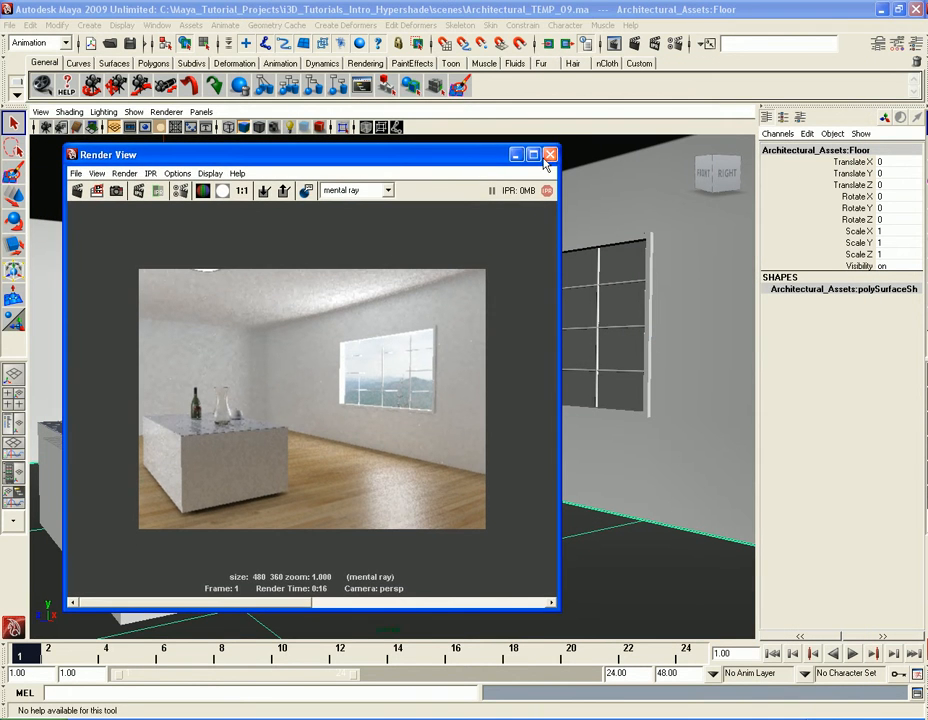
pyautogui.click(549, 155)
pyautogui.click(249, 575)
pyautogui.moveTo(272, 461); pyautogui.dragTo(292, 652, button='right')
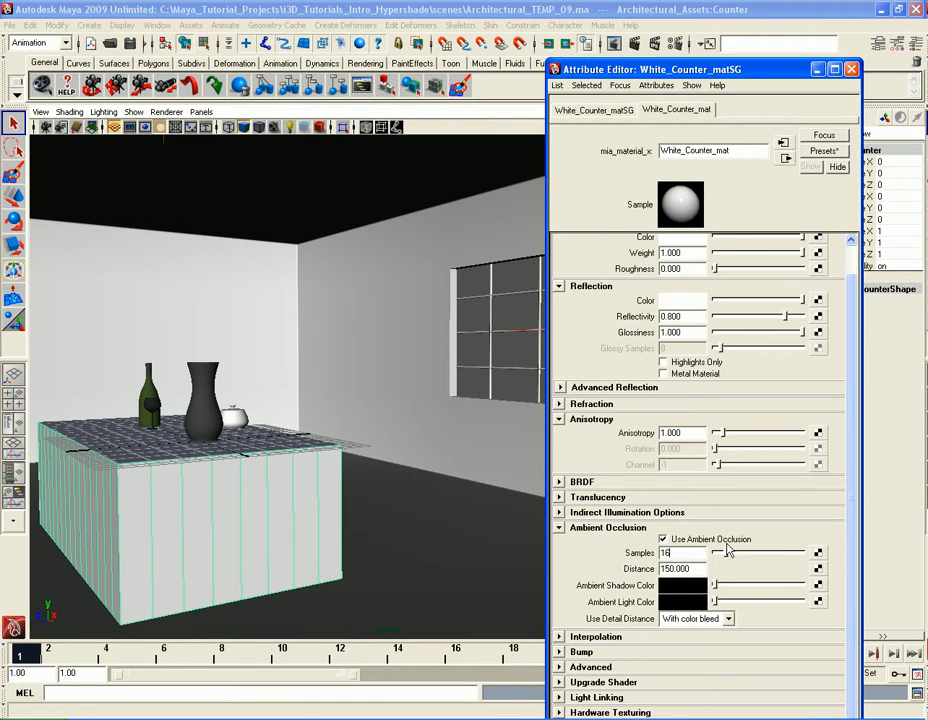
pyautogui.doubleClick(680, 553)
pyautogui.write('32')
pyautogui.press('Return')
pyautogui.moveTo(684, 72); pyautogui.dragTo(671, 22)
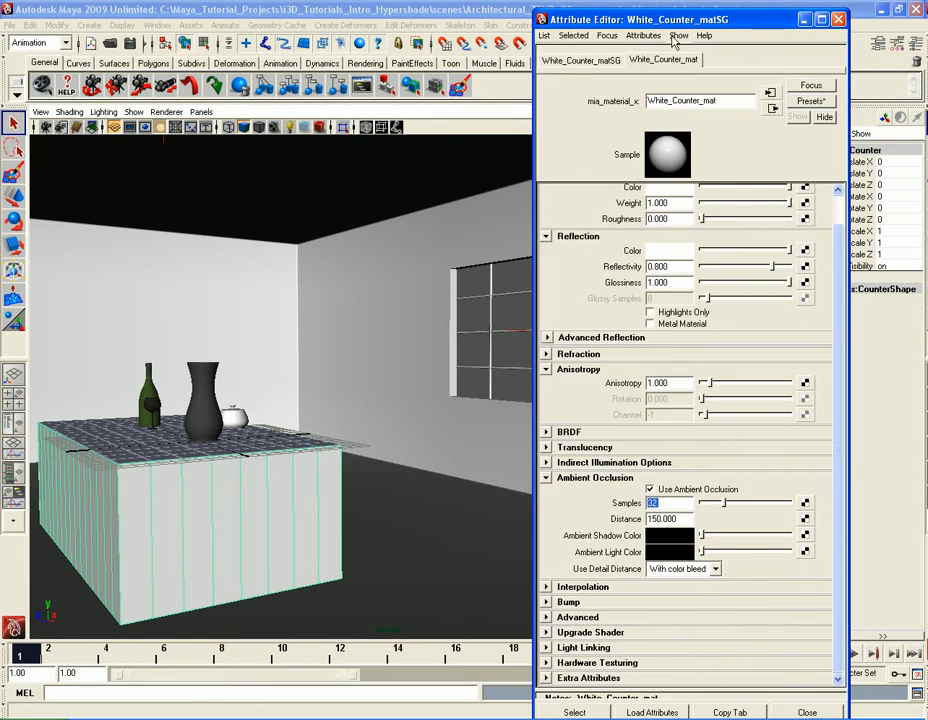
pyautogui.write('64')
pyautogui.press('Return')
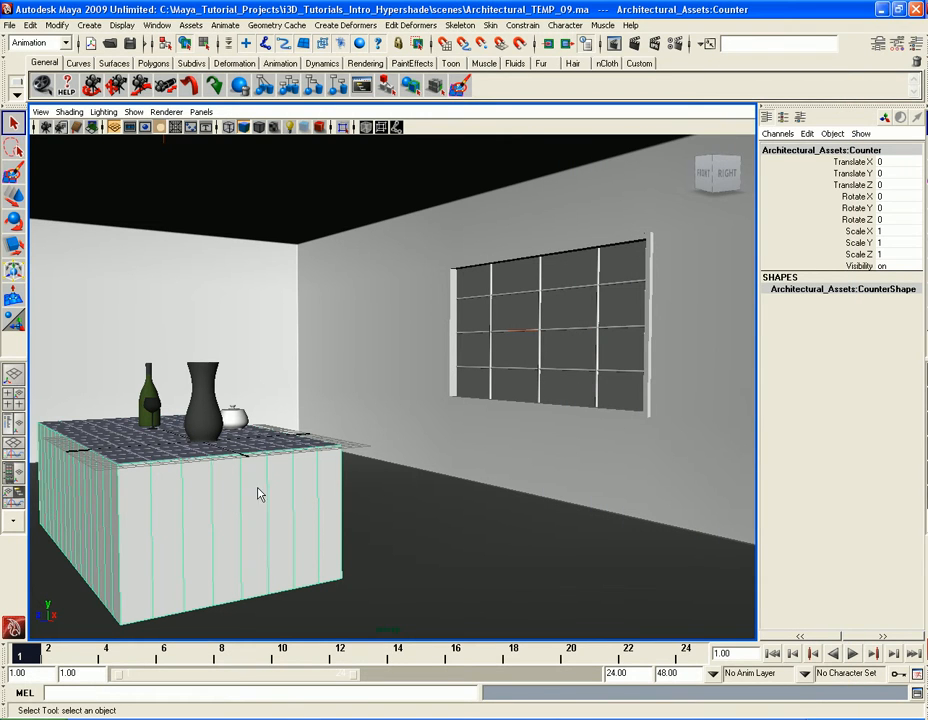
# Set the ambient occlusion samples of the teapot's material to 32.
pyautogui.keyDown('alt'); pyautogui.moveTo(330, 450); pyautogui.dragTo(304, 516); pyautogui.keyUp('alt')
pyautogui.keyDown('alt'); pyautogui.moveTo(304, 516); pyautogui.dragTo(440, 401, button='middle'); pyautogui.keyUp('alt')
pyautogui.keyDown('alt'); pyautogui.moveTo(440, 401); pyautogui.dragTo(518, 373, button='right'); pyautogui.keyUp('alt')
pyautogui.keyDown('alt'); pyautogui.moveTo(518, 373); pyautogui.dragTo(393, 441, button='middle'); pyautogui.keyUp('alt')
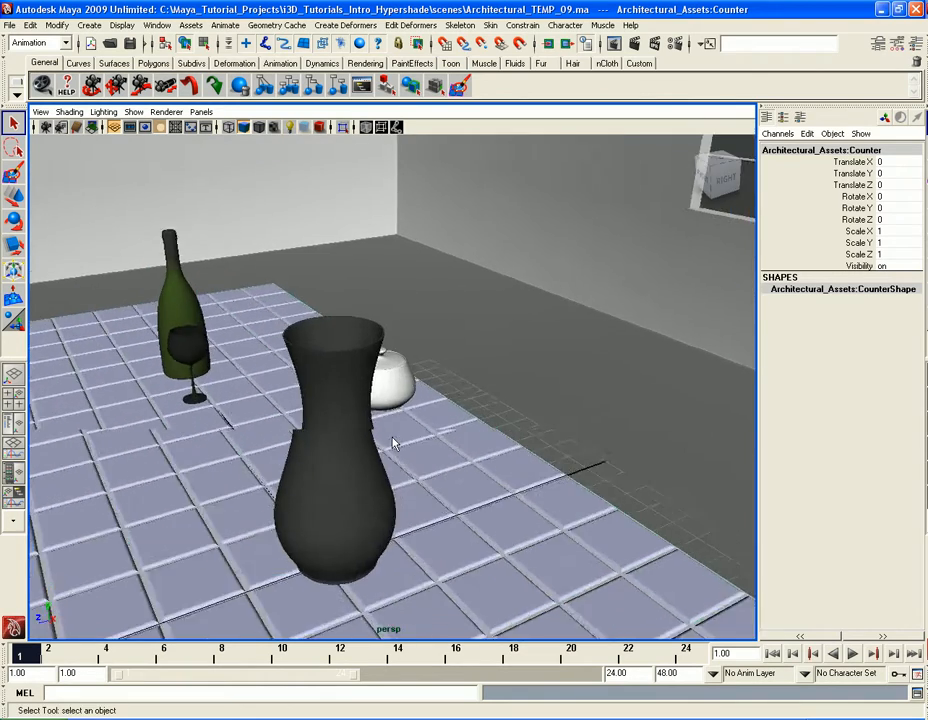
pyautogui.keyDown('alt'); pyautogui.moveTo(330, 443); pyautogui.dragTo(420, 447); pyautogui.keyUp('alt')
pyautogui.keyDown('alt'); pyautogui.moveTo(487, 434); pyautogui.dragTo(435, 453, button='middle'); pyautogui.keyUp('alt')
pyautogui.click(445, 420)
pyautogui.moveTo(447, 420); pyautogui.dragTo(466, 586, button='right')
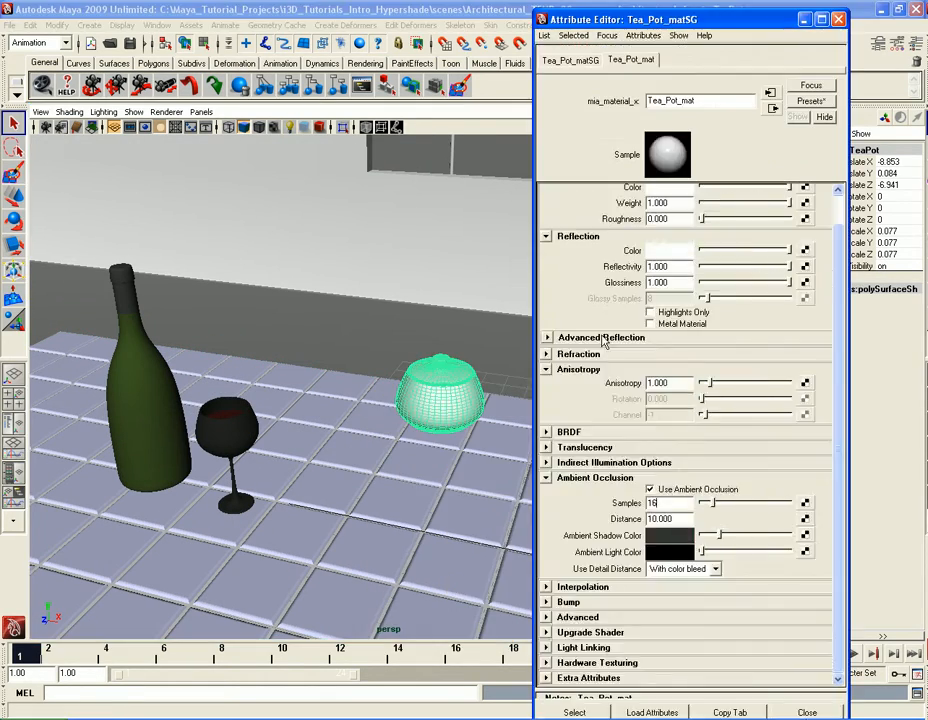
pyautogui.doubleClick(677, 503)
pyautogui.write('32')
pyautogui.press('Return')
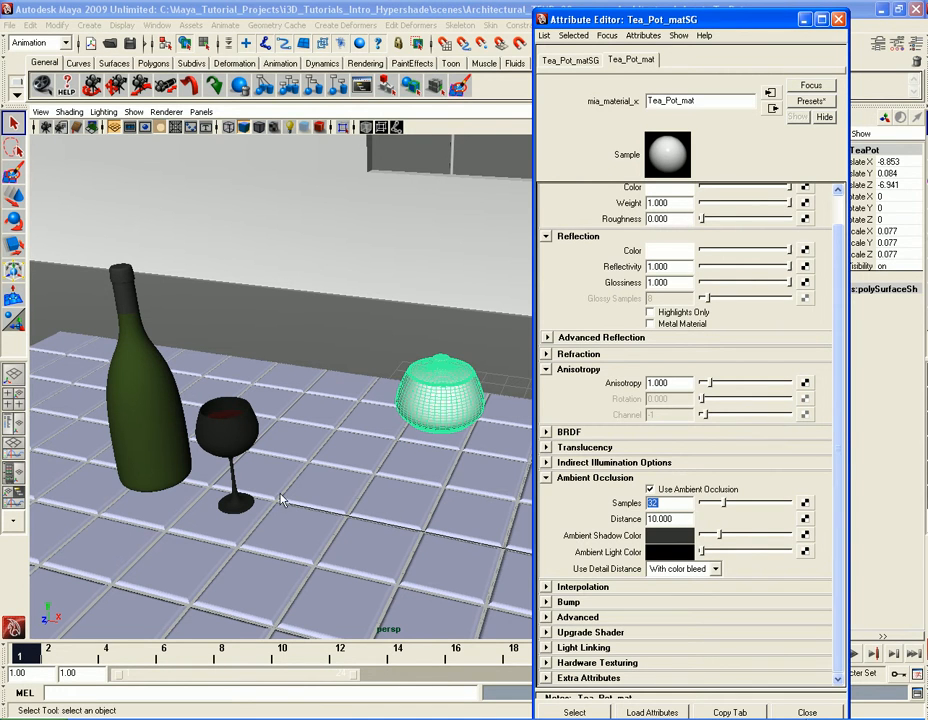
# Check whether the wine bottle's material uses ambient occlusion.
pyautogui.click(150, 420)
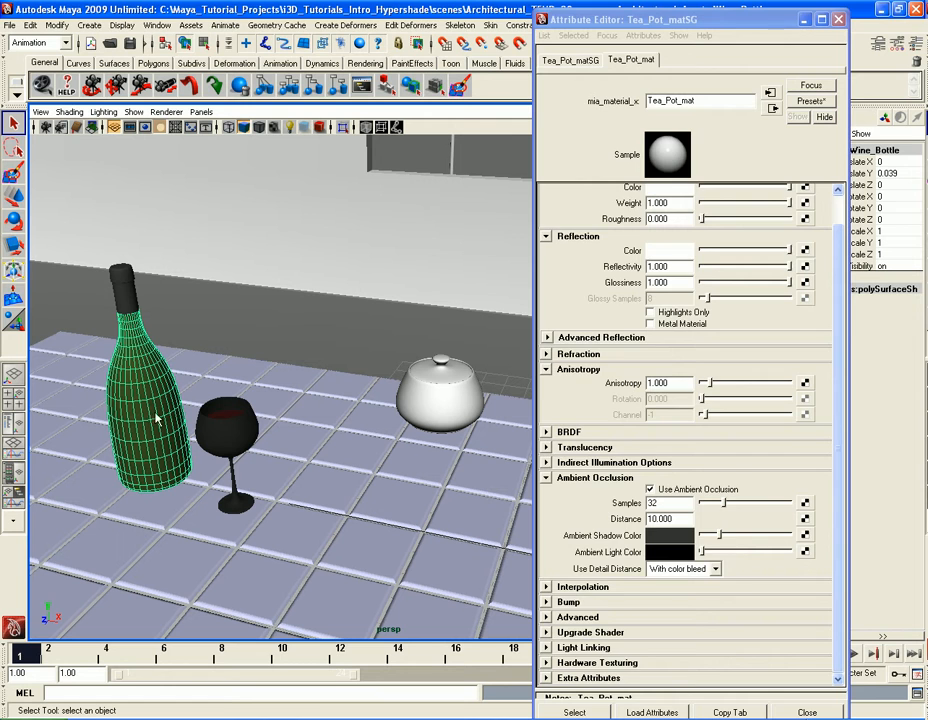
pyautogui.hotkey('ctrl', 'a')
pyautogui.click(838, 19)
pyautogui.moveTo(130, 369); pyautogui.dragTo(150, 565, button='right')
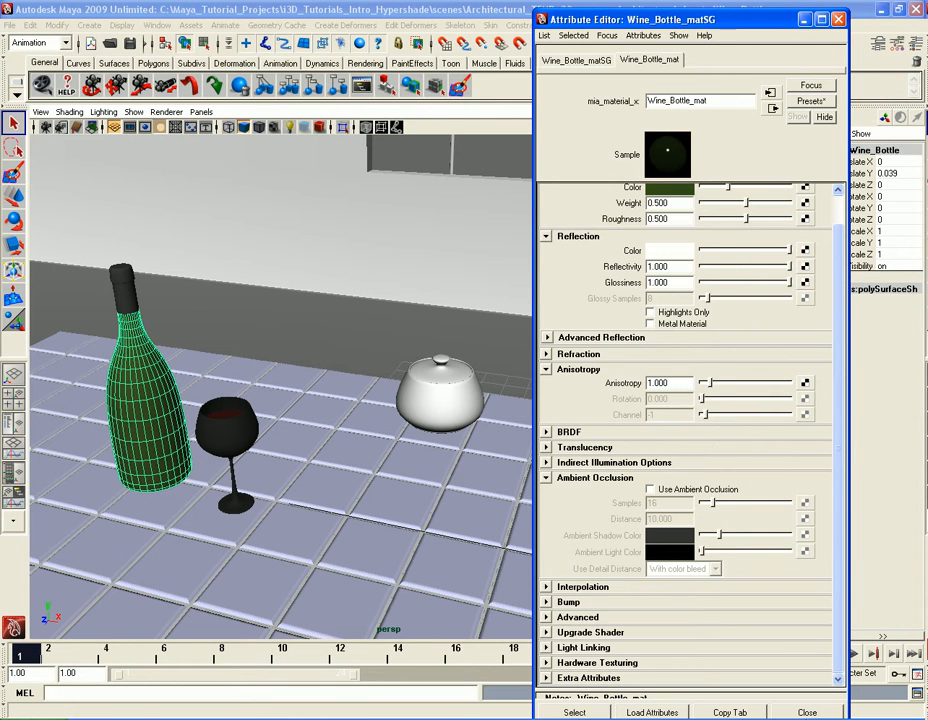
pyautogui.click(838, 19)
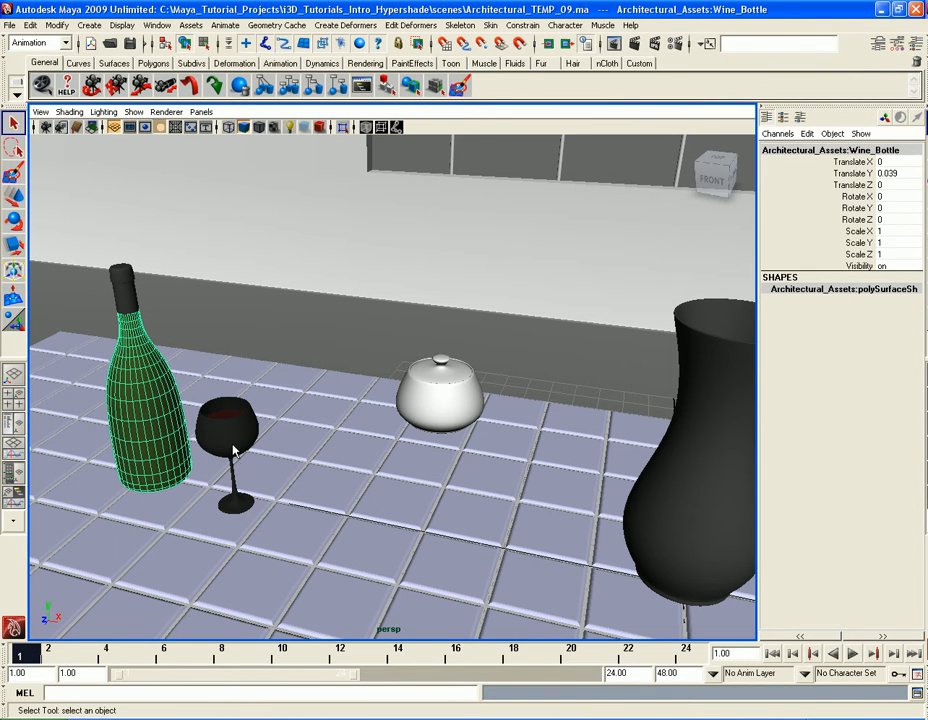
# Inspect the ambient occlusion settings of the wine glass's material.
pyautogui.click(234, 437)
pyautogui.rightClick(232, 437)
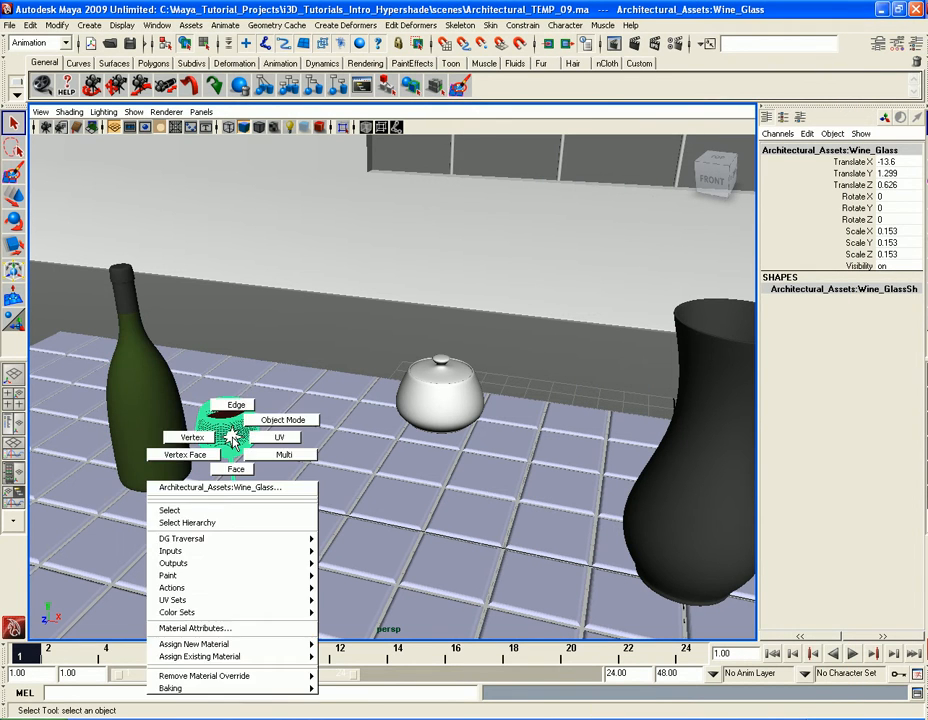
pyautogui.click(195, 628)
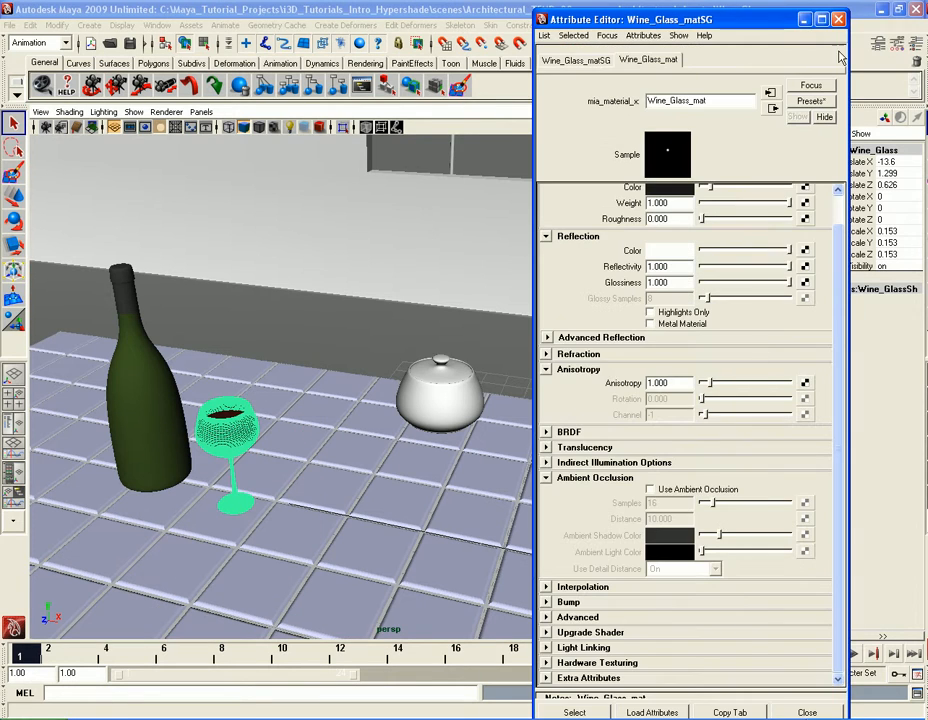
pyautogui.click(823, 118)
# Open the attributes of the countertop tiles' ceramic material for inspection and close them again.
pyautogui.keyDown('alt'); pyautogui.moveTo(450, 497); pyautogui.dragTo(507, 380); pyautogui.keyUp('alt')
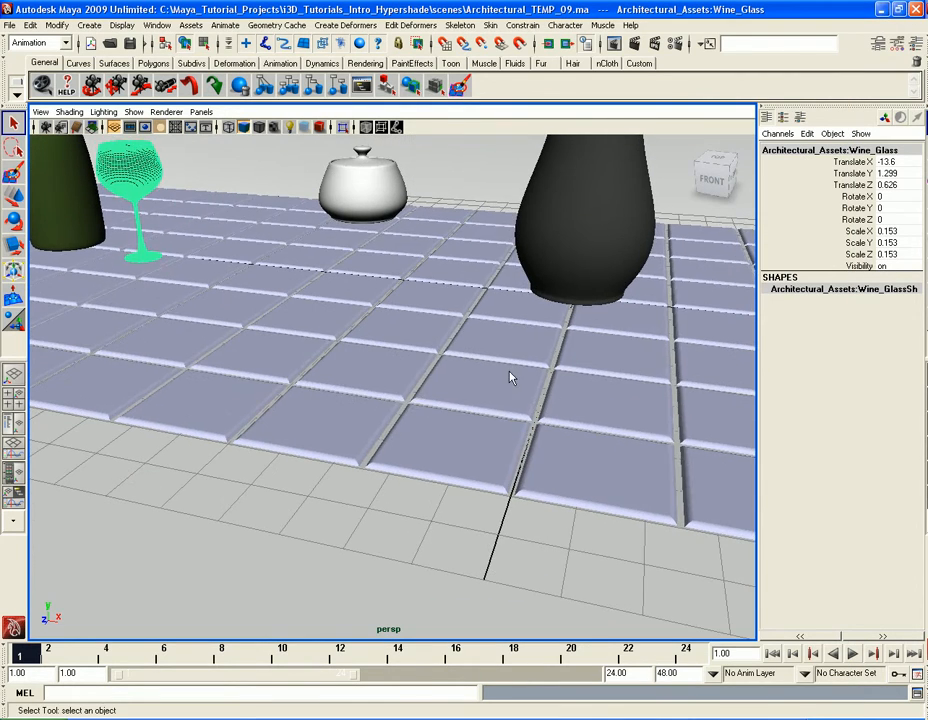
pyautogui.click(489, 383)
pyautogui.rightClick(487, 378)
pyautogui.click(478, 563)
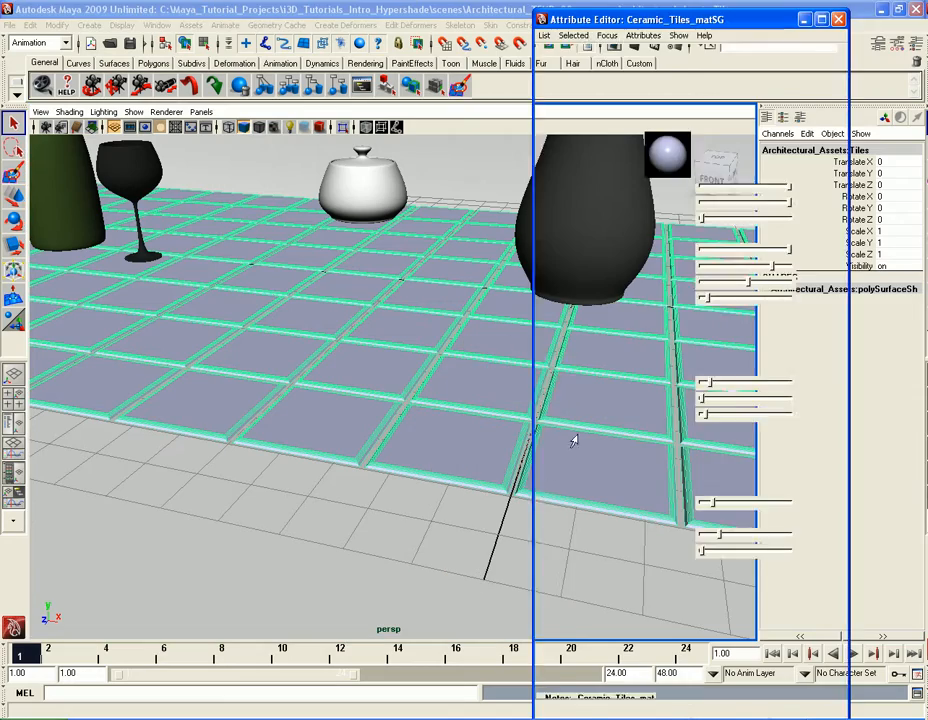
pyautogui.click(838, 19)
# Set the ambient occlusion samples of the material on the grout between the tiles to 32.
pyautogui.keyDown('alt'); pyautogui.moveTo(495, 432); pyautogui.dragTo(435, 398); pyautogui.keyUp('alt')
pyautogui.keyDown('alt'); pyautogui.moveTo(435, 398); pyautogui.dragTo(621, 394, button='middle'); pyautogui.keyUp('alt')
pyautogui.scroll(8, 618, 396)
pyautogui.keyDown('alt'); pyautogui.moveTo(225, 438); pyautogui.dragTo(366, 400, button='middle'); pyautogui.keyUp('alt')
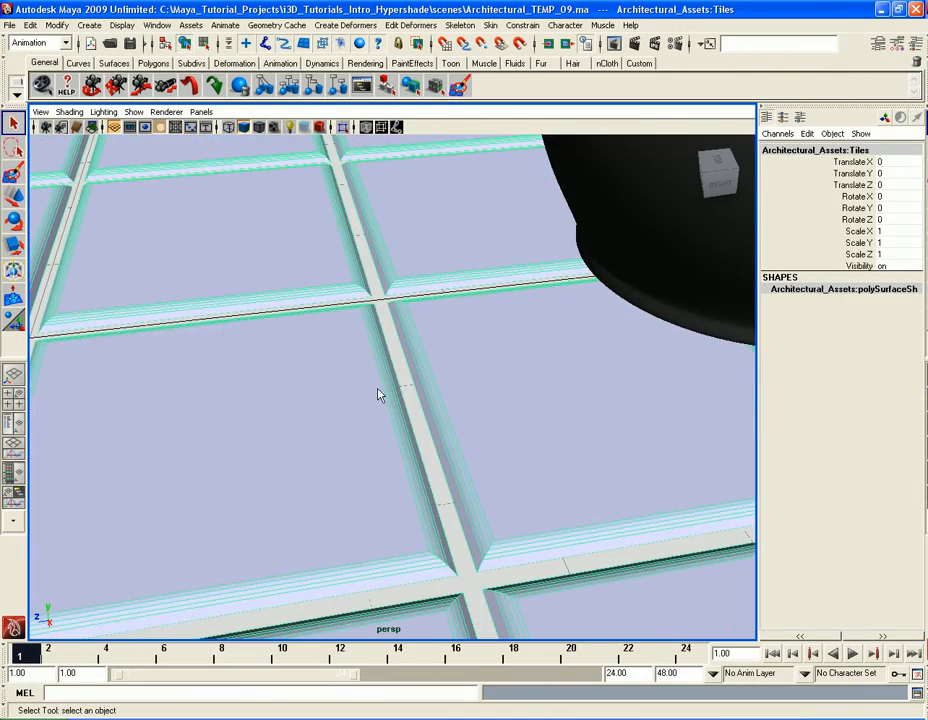
pyautogui.click(404, 373)
pyautogui.rightClick(403, 372)
pyautogui.click(393, 561)
pyautogui.doubleClick(676, 503)
pyautogui.write('32')
pyautogui.press('Return')
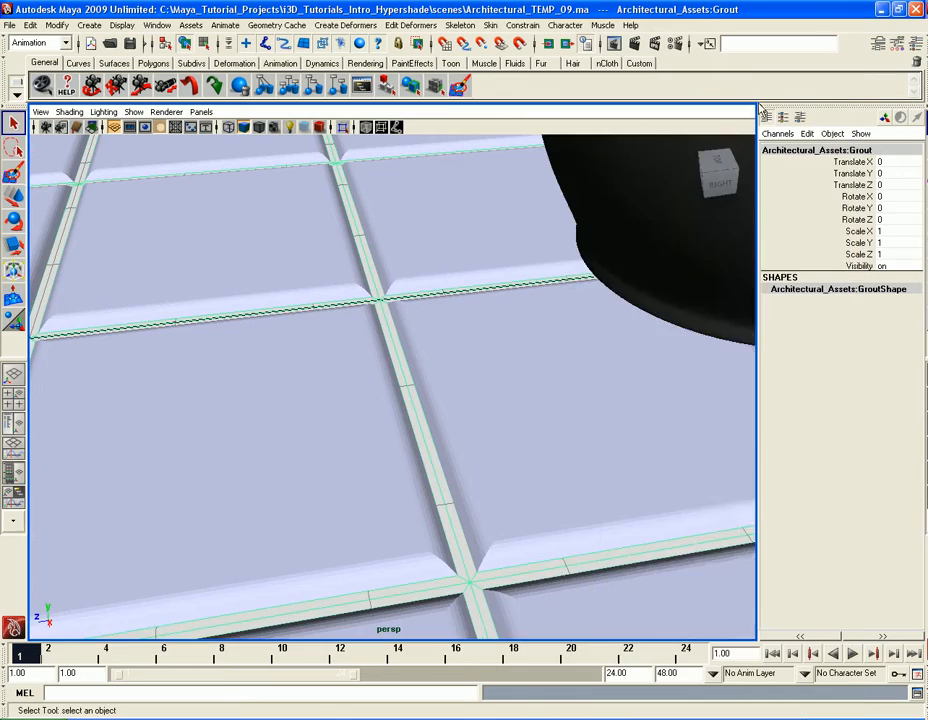
# Check the ambient occlusion settings of the ceiling light fixture's material.
pyautogui.scroll(-3, 471, 433)
pyautogui.scroll(-5, 471, 433)
pyautogui.keyDown('alt'); pyautogui.moveTo(562, 373); pyautogui.dragTo(421, 480, button='middle'); pyautogui.keyUp('alt')
pyautogui.keyDown('alt'); pyautogui.moveTo(421, 480); pyautogui.dragTo(427, 445); pyautogui.keyUp('alt')
pyautogui.scroll(-4, 427, 445)
pyautogui.keyDown('alt'); pyautogui.moveTo(575, 368); pyautogui.dragTo(467, 424, button='middle'); pyautogui.keyUp('alt')
pyautogui.keyDown('alt'); pyautogui.moveTo(467, 424); pyautogui.dragTo(441, 333); pyautogui.keyUp('alt')
pyautogui.click(445, 381)
pyautogui.keyDown('alt'); pyautogui.moveTo(445, 381); pyautogui.dragTo(505, 371); pyautogui.keyUp('alt')
pyautogui.keyDown('alt'); pyautogui.moveTo(500, 320); pyautogui.dragTo(500, 470, button='middle'); pyautogui.keyUp('alt')
pyautogui.keyDown('alt'); pyautogui.moveTo(502, 490); pyautogui.dragTo(512, 418); pyautogui.keyUp('alt')
pyautogui.scroll(3, 368, 308)
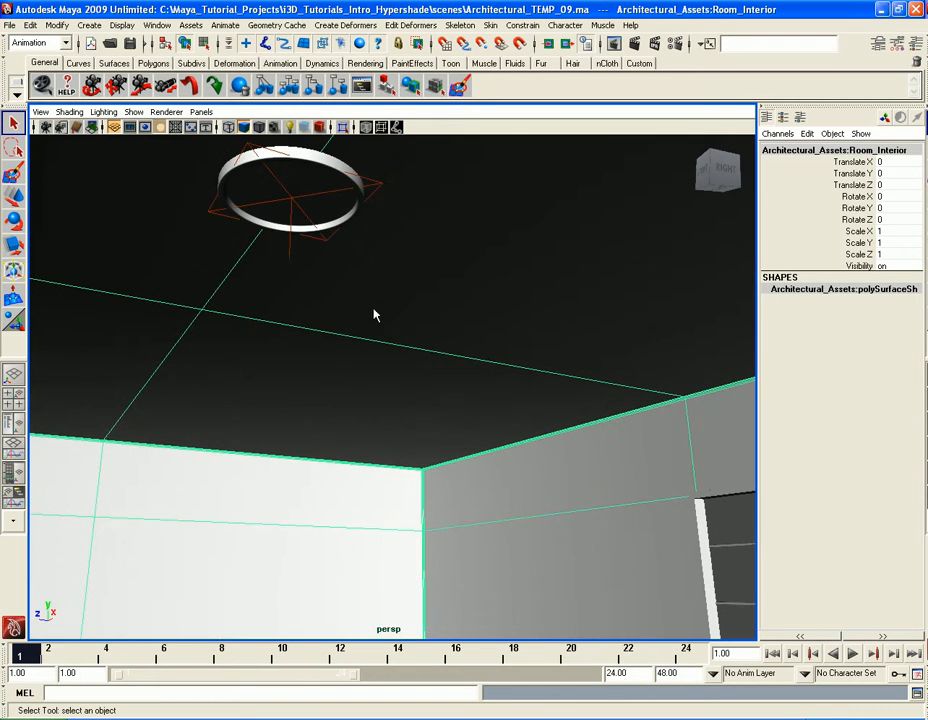
pyautogui.click(316, 177)
pyautogui.moveTo(313, 177); pyautogui.dragTo(363, 408, button='right')
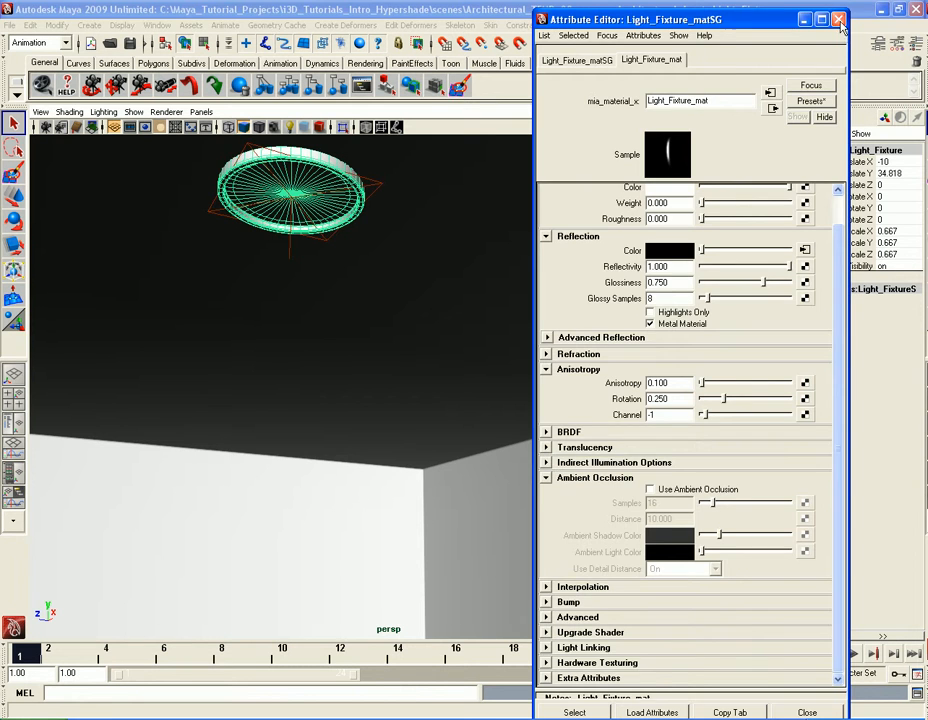
pyautogui.click(839, 19)
# Set the mental ray High Samples of the first window's area light (areaLight1) to 16.
pyautogui.keyDown('alt'); pyautogui.moveTo(538, 454); pyautogui.dragTo(572, 358); pyautogui.keyUp('alt')
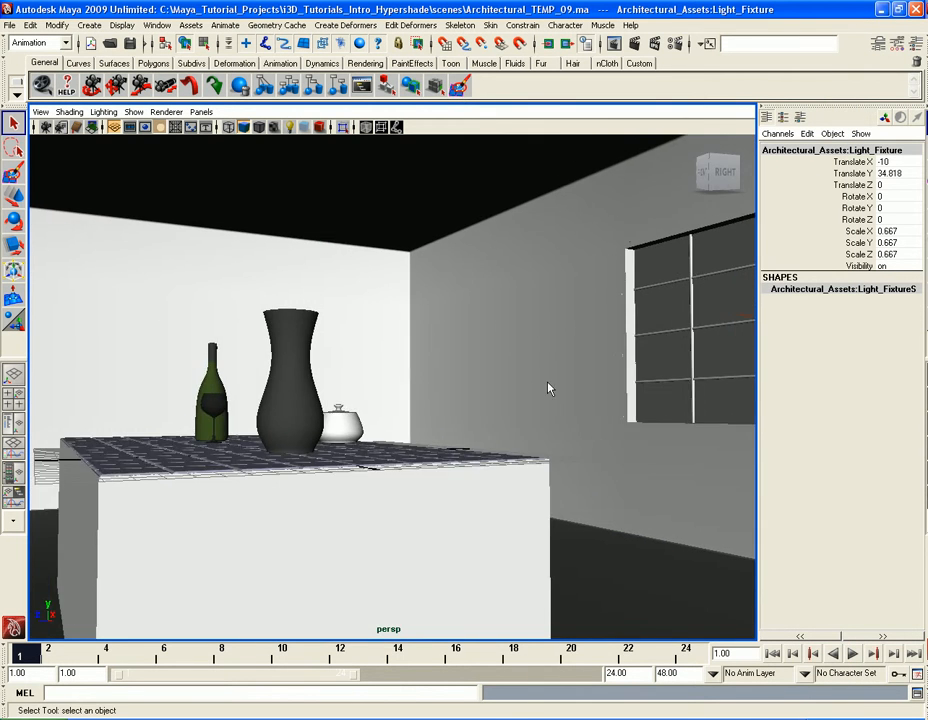
pyautogui.keyDown('alt'); pyautogui.moveTo(572, 358); pyautogui.dragTo(512, 400, button='right'); pyautogui.keyUp('alt')
pyautogui.keyDown('alt'); pyautogui.moveTo(510, 440); pyautogui.dragTo(541, 377, button='middle'); pyautogui.keyUp('alt')
pyautogui.keyDown('alt'); pyautogui.moveTo(535, 326); pyautogui.dragTo(545, 352); pyautogui.keyUp('alt')
pyautogui.keyDown('alt'); pyautogui.moveTo(584, 424); pyautogui.dragTo(558, 384, button='middle'); pyautogui.keyUp('alt')
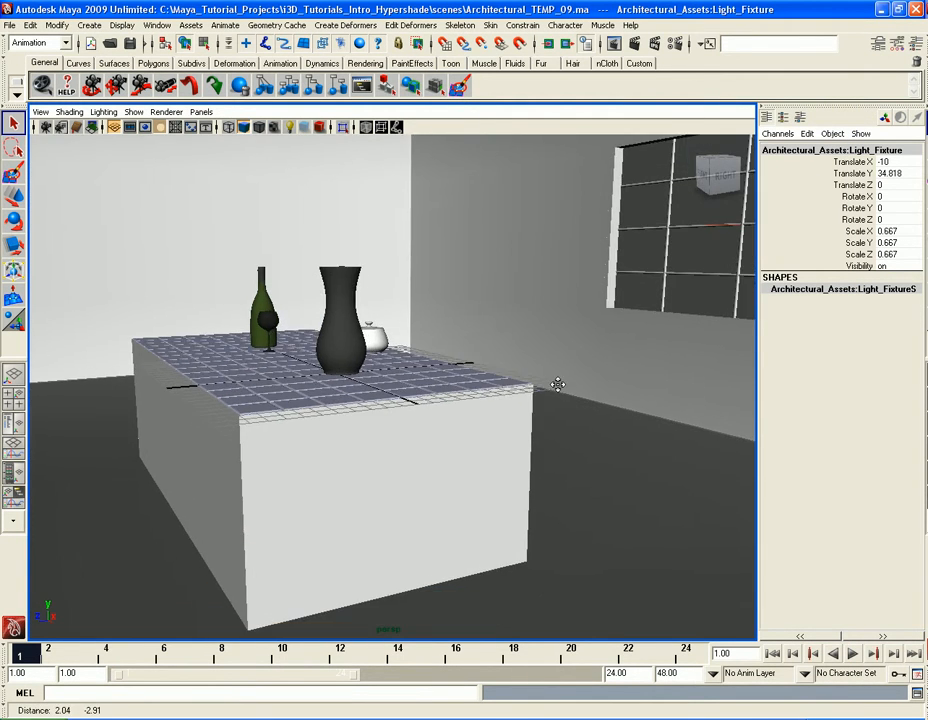
pyautogui.keyDown('alt'); pyautogui.moveTo(612, 415); pyautogui.dragTo(547, 377, button='middle'); pyautogui.keyUp('alt')
pyautogui.keyDown('alt'); pyautogui.moveTo(547, 377); pyautogui.dragTo(515, 368, button='right'); pyautogui.keyUp('alt')
pyautogui.keyDown('alt'); pyautogui.moveTo(570, 348); pyautogui.dragTo(536, 420, button='middle'); pyautogui.keyUp('alt')
pyautogui.keyDown('alt'); pyautogui.moveTo(540, 422); pyautogui.dragTo(526, 315); pyautogui.keyUp('alt')
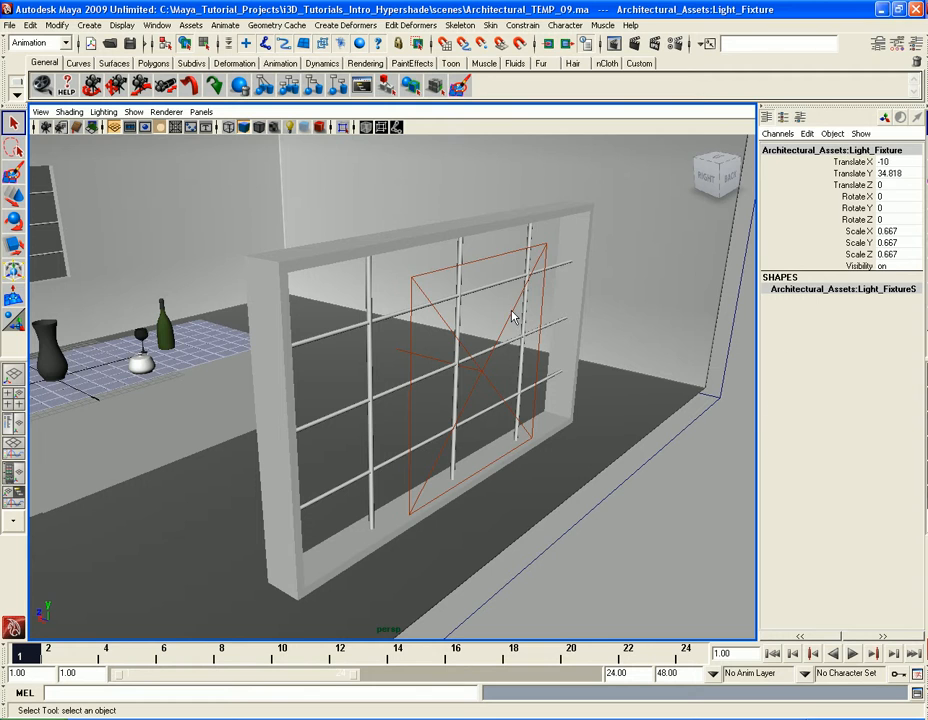
pyautogui.click(513, 317)
pyautogui.hotkey('ctrl', 'a')
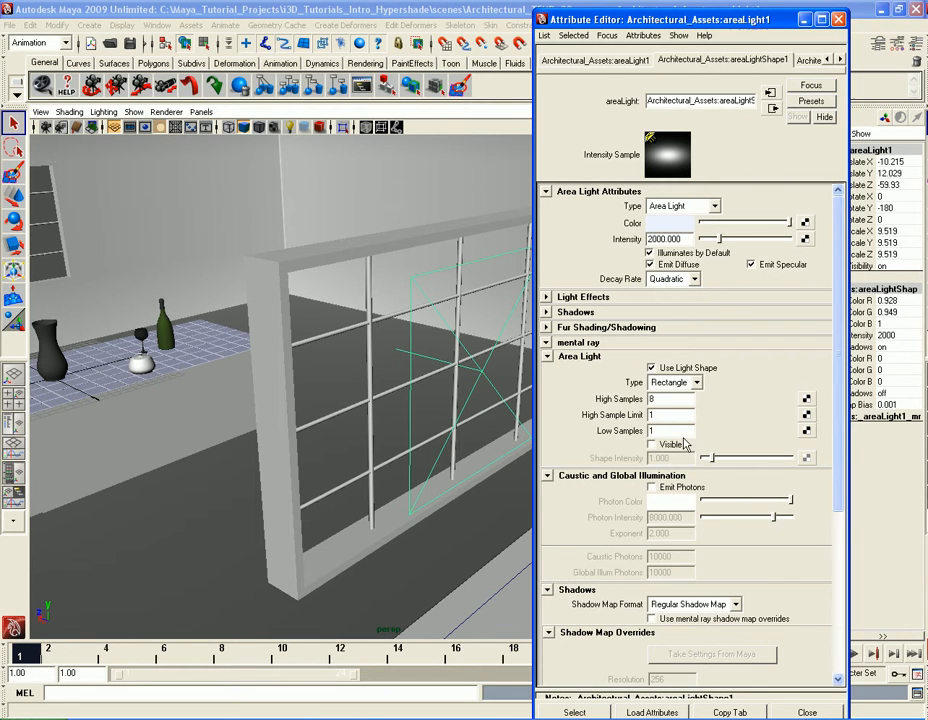
pyautogui.doubleClick(675, 400)
pyautogui.write('16')
pyautogui.press('Return')
pyautogui.click(782, 711)
# Set the mental ray High Samples of the opposite window's area light (areaLight2) to 16.
pyautogui.keyDown('alt'); pyautogui.moveTo(66, 309); pyautogui.dragTo(530, 345, button='middle'); pyautogui.keyUp('alt')
pyautogui.keyDown('alt'); pyautogui.moveTo(188, 338); pyautogui.dragTo(490, 338); pyautogui.keyUp('alt')
pyautogui.keyDown('alt'); pyautogui.moveTo(99, 335); pyautogui.dragTo(518, 353, button='middle'); pyautogui.keyUp('alt')
pyautogui.keyDown('alt'); pyautogui.moveTo(250, 322); pyautogui.dragTo(315, 320, button='right'); pyautogui.keyUp('alt')
pyautogui.click(330, 322)
pyautogui.hotkey('ctrl', 'a')
pyautogui.write('16')
pyautogui.press('Return')
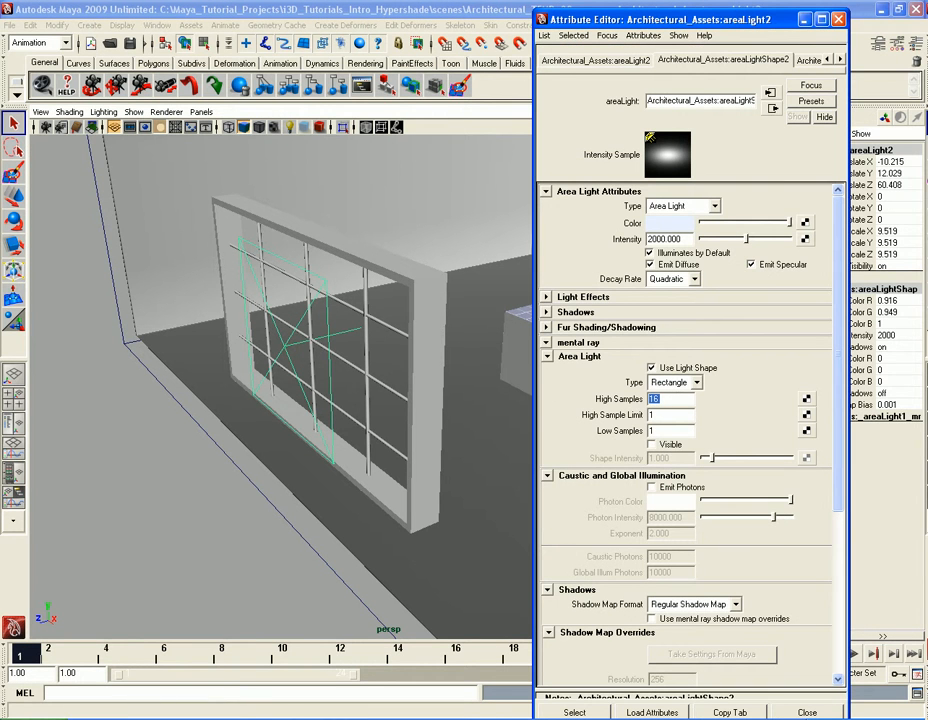
pyautogui.click(840, 20)
# Set the mental ray High Samples of the ceiling light's disc area light to 16.
pyautogui.keyDown('alt'); pyautogui.moveTo(371, 299); pyautogui.dragTo(340, 421); pyautogui.keyUp('alt')
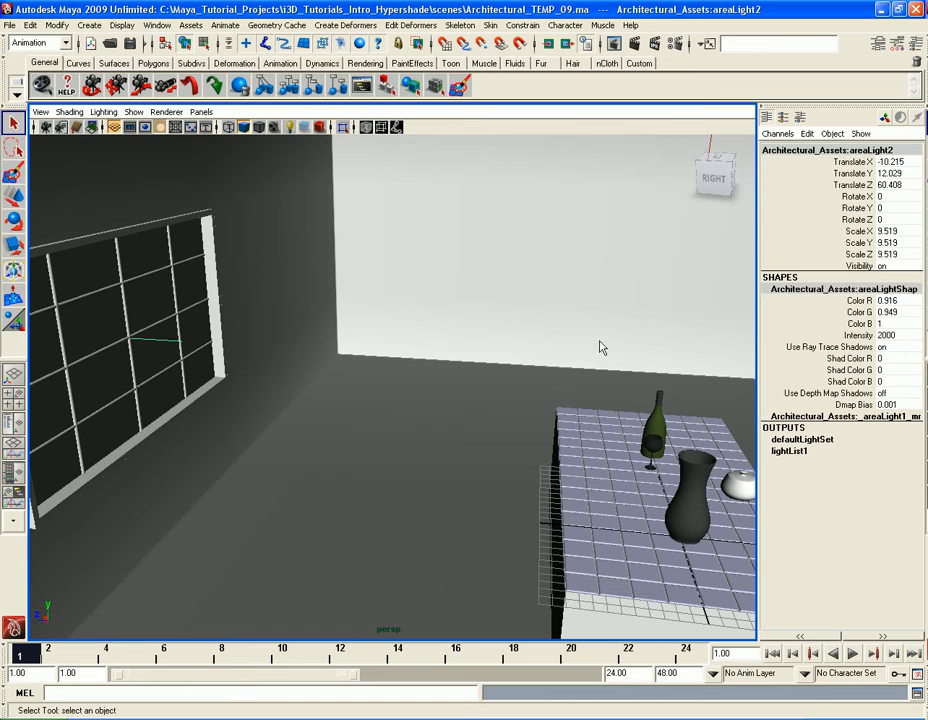
pyautogui.keyDown('alt'); pyautogui.moveTo(586, 365); pyautogui.dragTo(611, 298); pyautogui.keyUp('alt')
pyautogui.keyDown('alt'); pyautogui.moveTo(611, 298); pyautogui.dragTo(446, 390, button='middle'); pyautogui.keyUp('alt')
pyautogui.keyDown('alt'); pyautogui.moveTo(447, 403); pyautogui.dragTo(441, 389); pyautogui.keyUp('alt')
pyautogui.scroll(3, 441, 389)
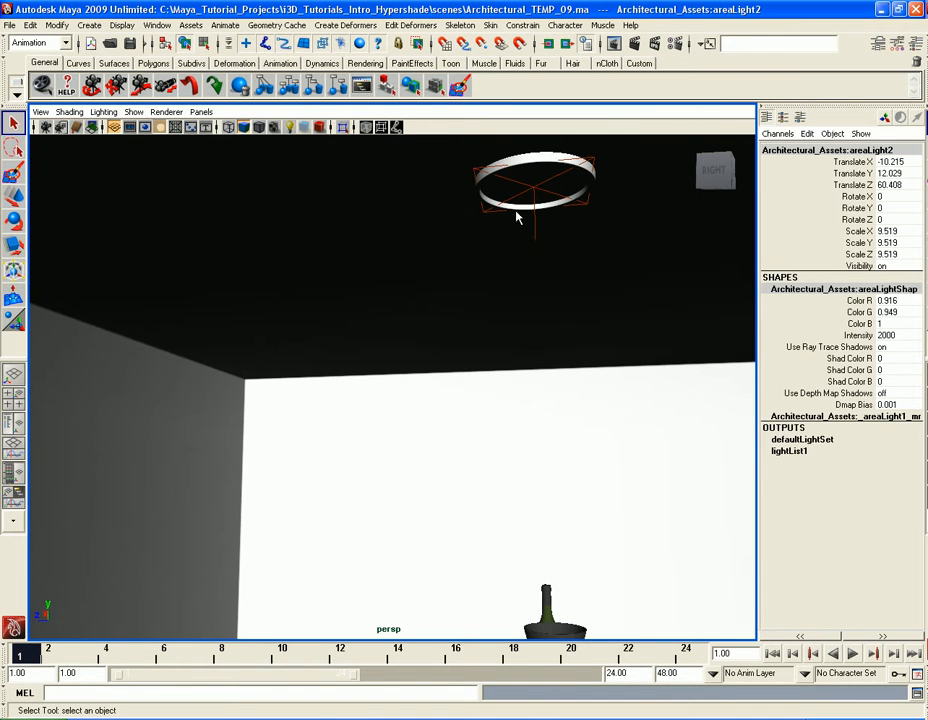
pyautogui.click(535, 188)
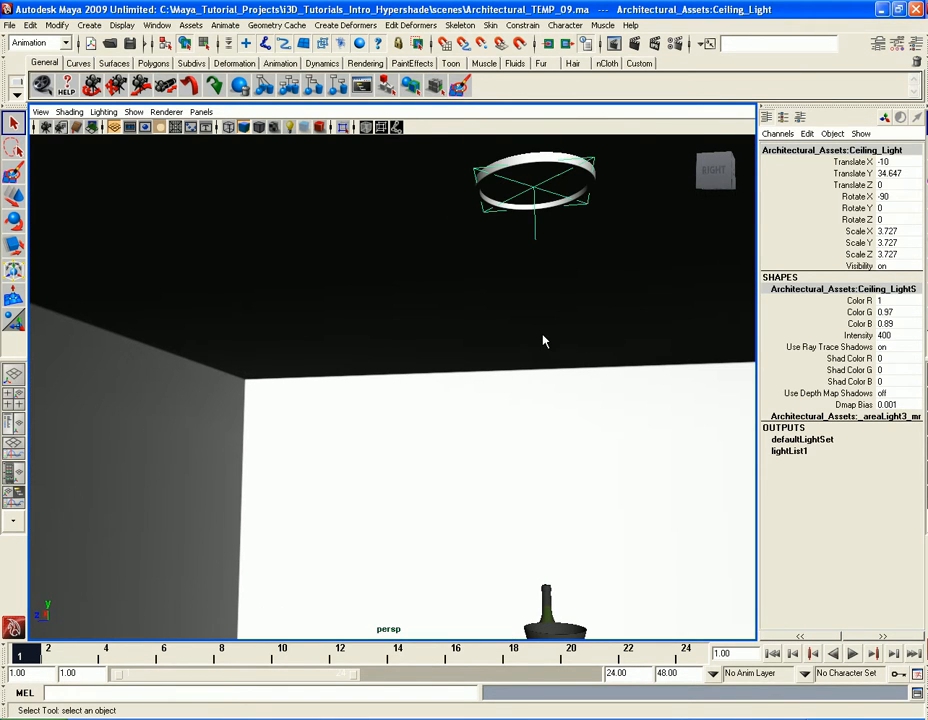
pyautogui.hotkey('ctrl', 'a')
pyautogui.doubleClick(672, 399)
pyautogui.write('8')
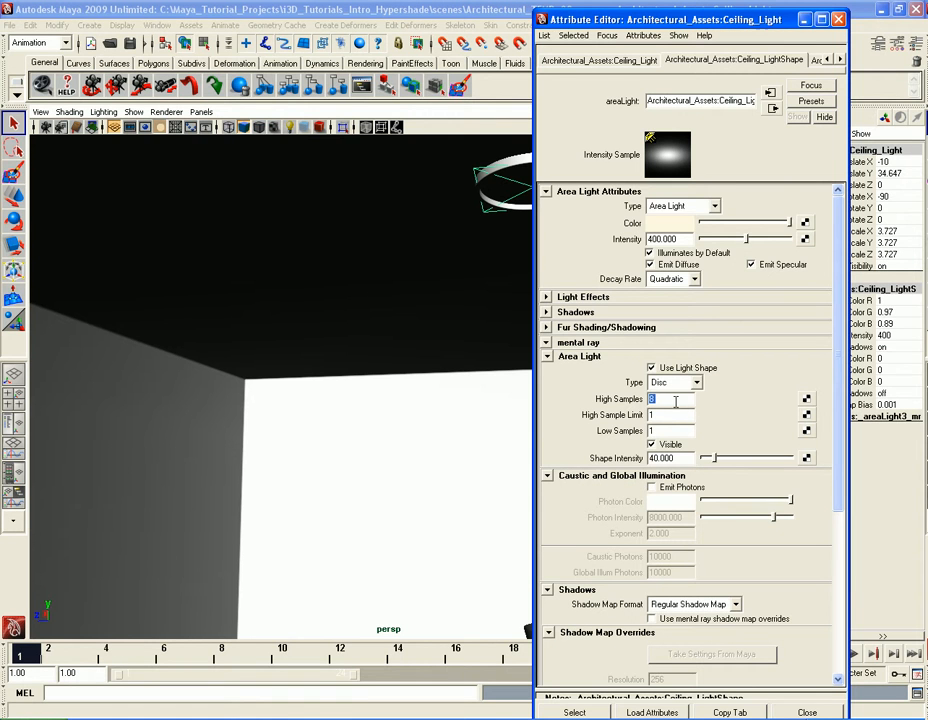
pyautogui.write('16')
pyautogui.press('Return')
pyautogui.click(805, 712)
# Restore the Render_One camera bookmark and re-render the frame, keeping the previous image in the Render View for comparison.
pyautogui.keyDown('alt'); pyautogui.moveTo(700, 627); pyautogui.dragTo(460, 356, button='middle'); pyautogui.keyUp('alt')
pyautogui.click(40, 111)
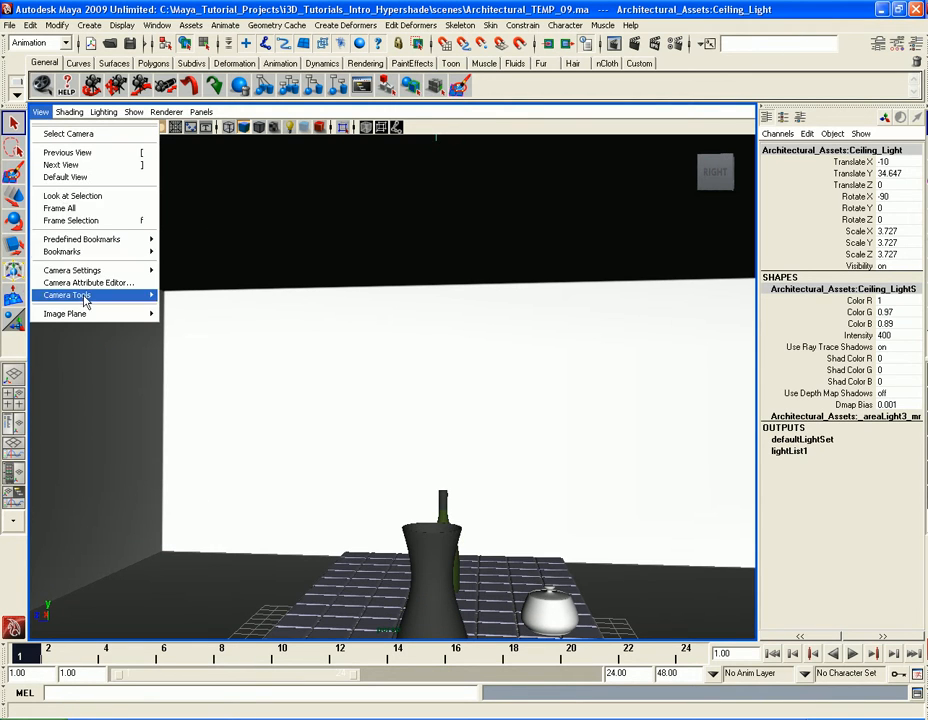
pyautogui.moveTo(93, 252)
pyautogui.click(193, 254)
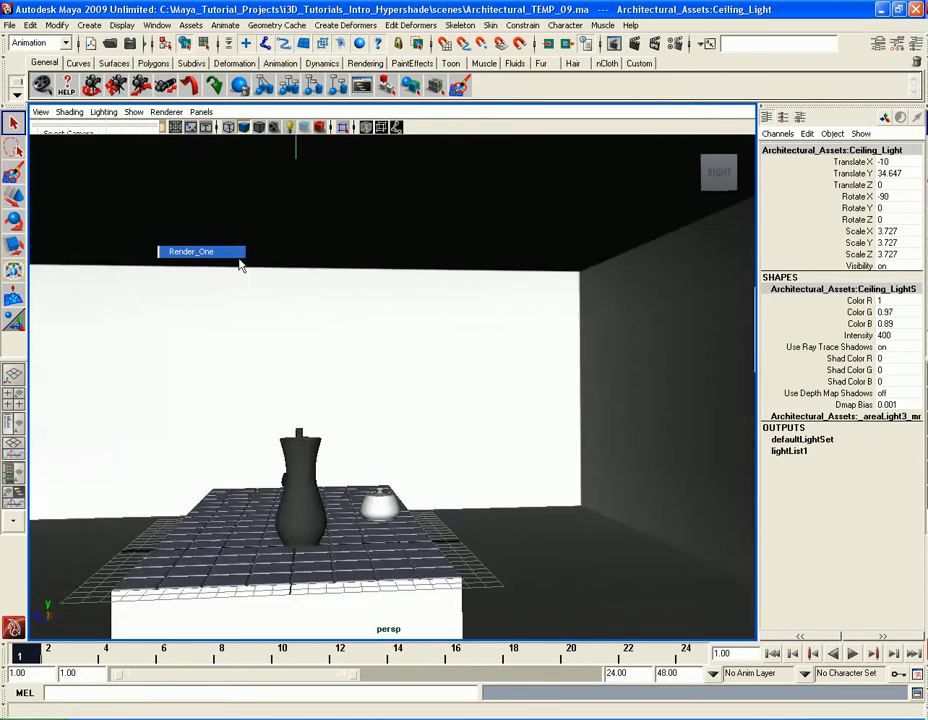
pyautogui.click(613, 43)
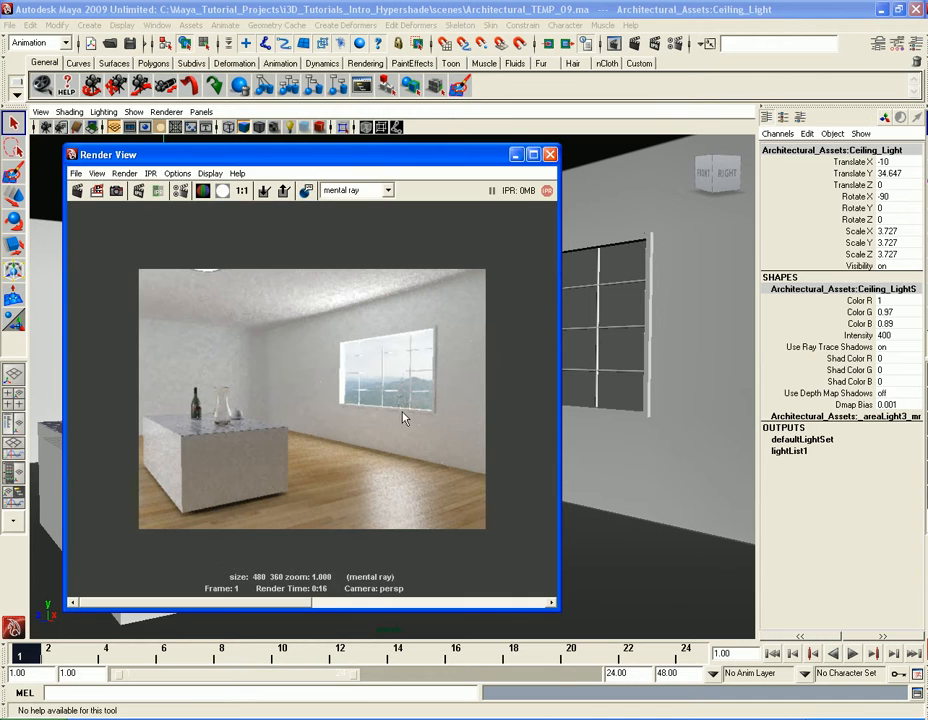
pyautogui.click(264, 190)
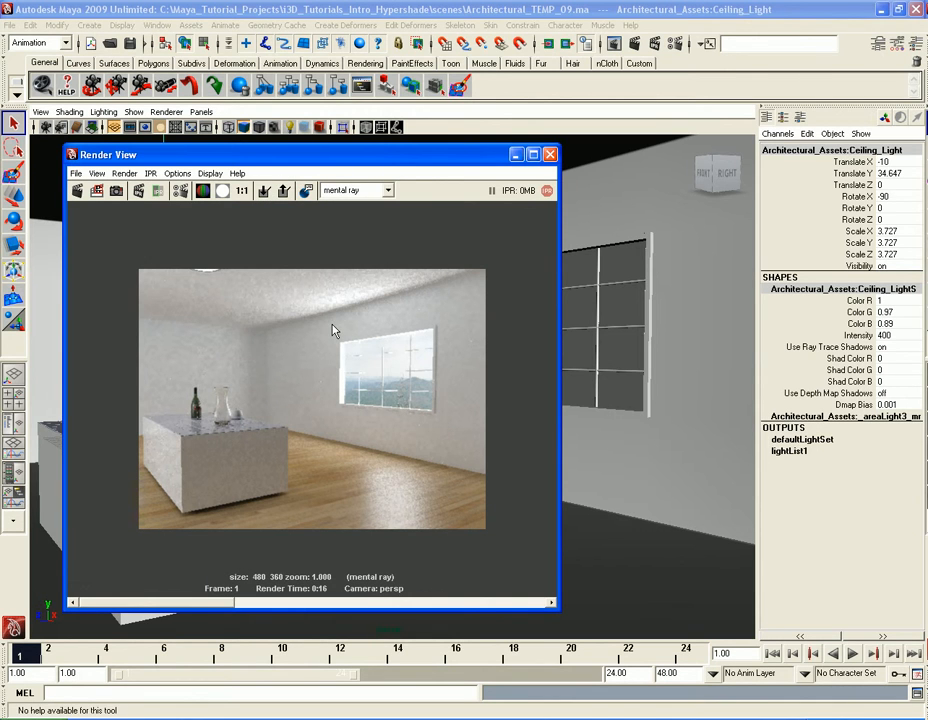
pyautogui.click(78, 190)
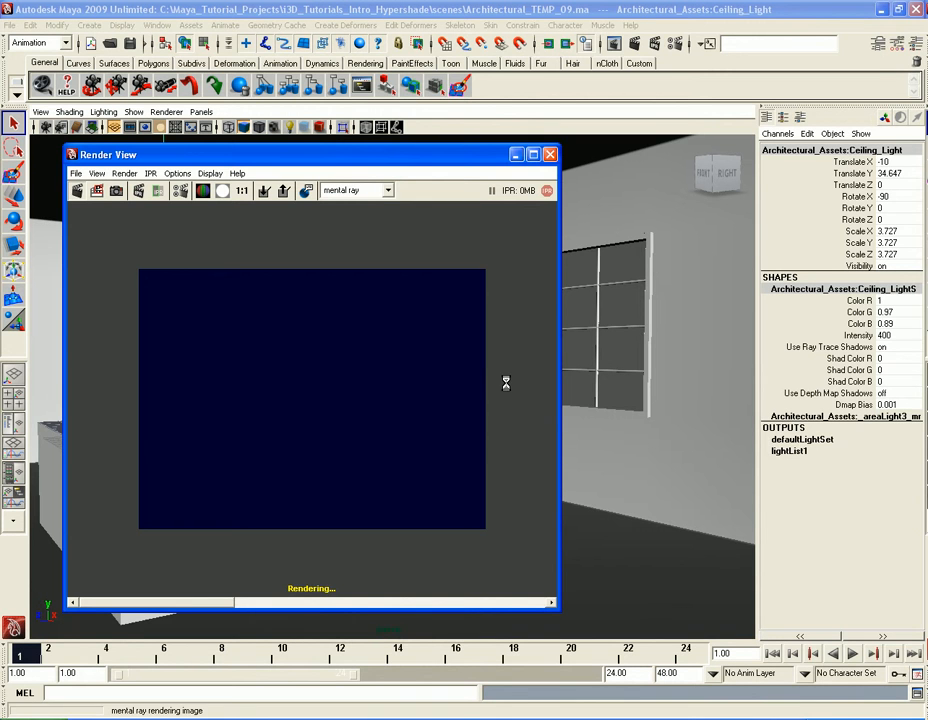
# Compare the new render with the kept images, then close the Render View.
pyautogui.moveTo(200, 603); pyautogui.dragTo(162, 608)
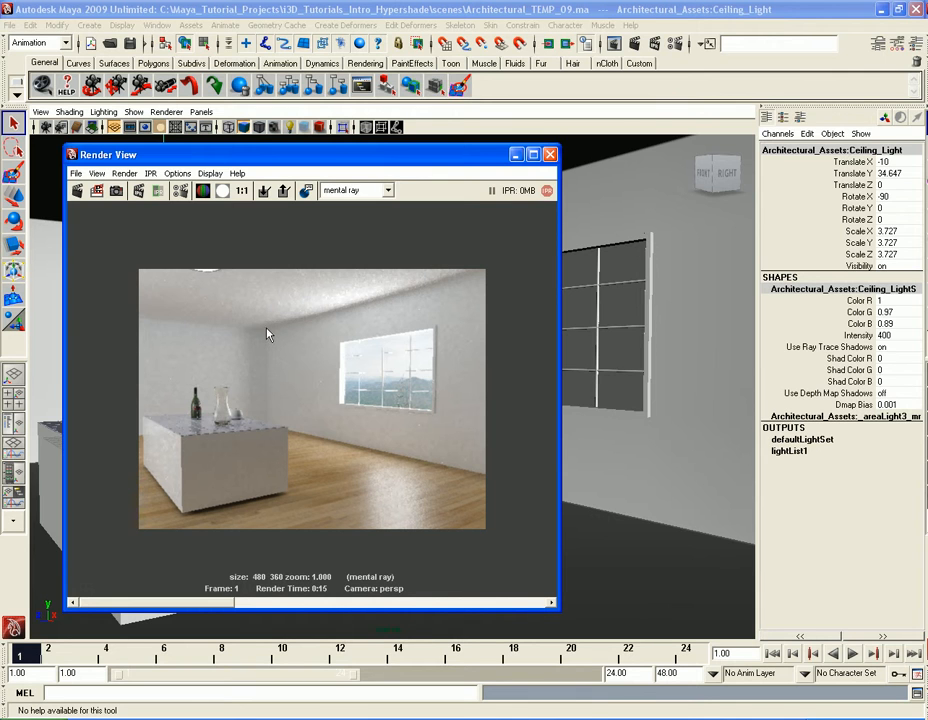
pyautogui.moveTo(224, 605); pyautogui.dragTo(183, 607)
pyautogui.moveTo(201, 603); pyautogui.dragTo(223, 604)
pyautogui.click(550, 155)
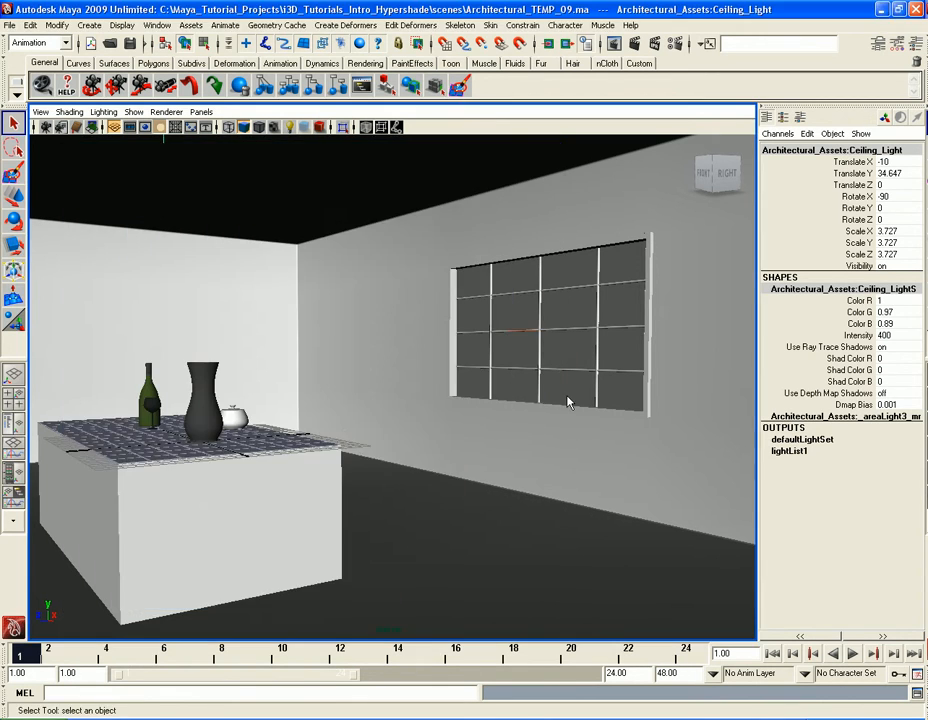
# Switch to wireframe display and set the mental ray High Samples of the first window's area light (areaLight1) to 32.
pyautogui.scroll(-3, 567, 402)
pyautogui.keyDown('alt'); pyautogui.moveTo(591, 387); pyautogui.dragTo(532, 398); pyautogui.keyUp('alt')
pyautogui.scroll(3, 532, 398)
pyautogui.click(539, 345)
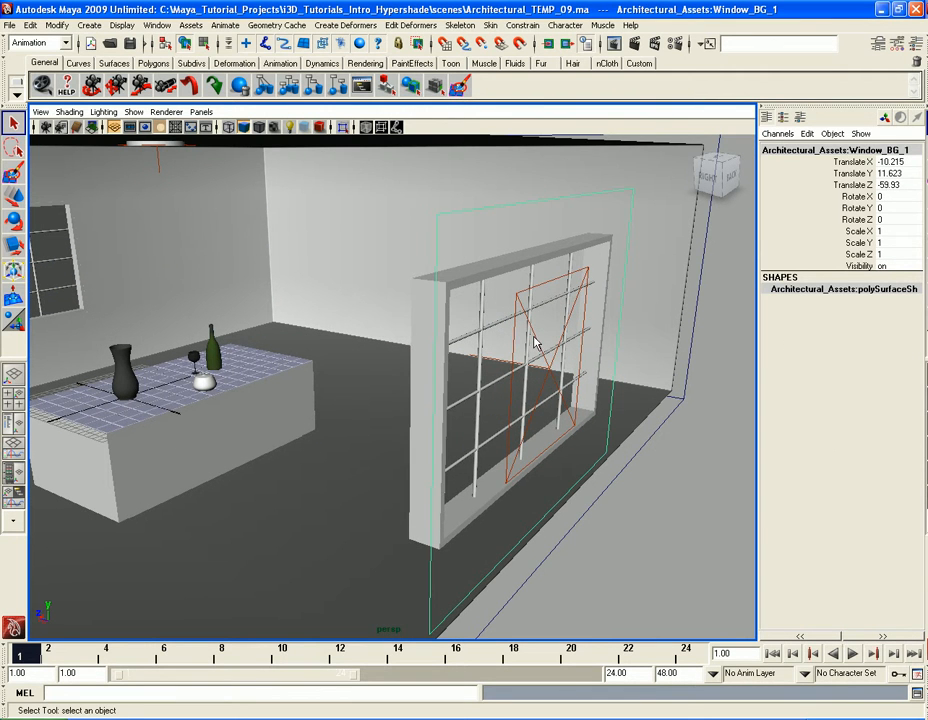
pyautogui.press('4')
pyautogui.click(538, 350)
pyautogui.hotkey('ctrl', 'a')
pyautogui.doubleClick(681, 399)
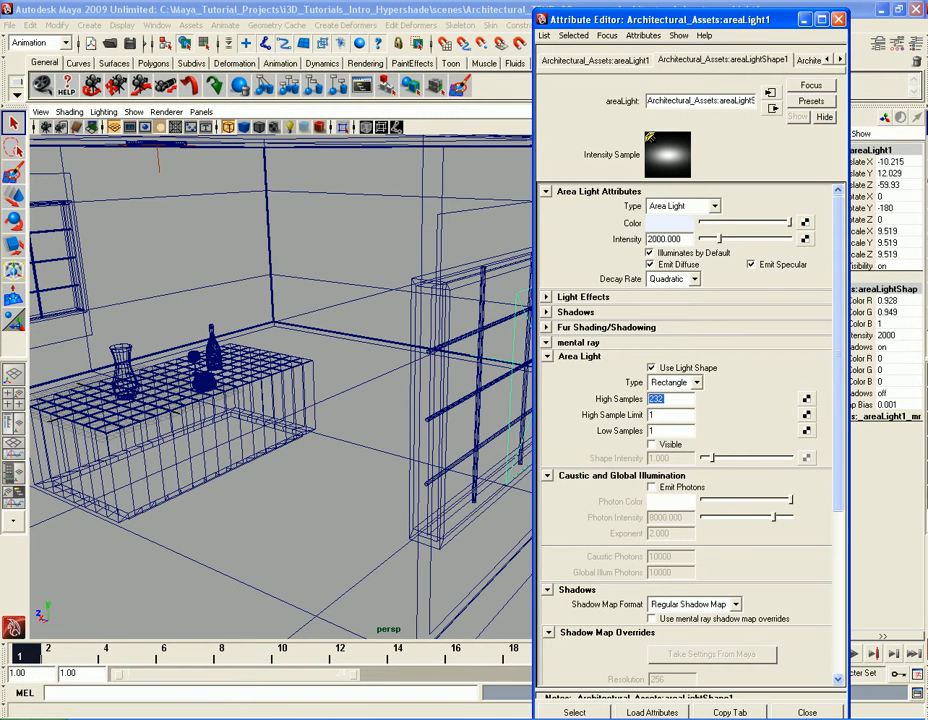
pyautogui.write('32')
pyautogui.press('Return')
# Set the mental ray High Samples of the ceiling's area light to 32.
pyautogui.keyDown('alt'); pyautogui.moveTo(327, 373); pyautogui.dragTo(381, 372); pyautogui.keyUp('alt')
pyautogui.click(461, 303)
pyautogui.hotkey('ctrl', 'a')
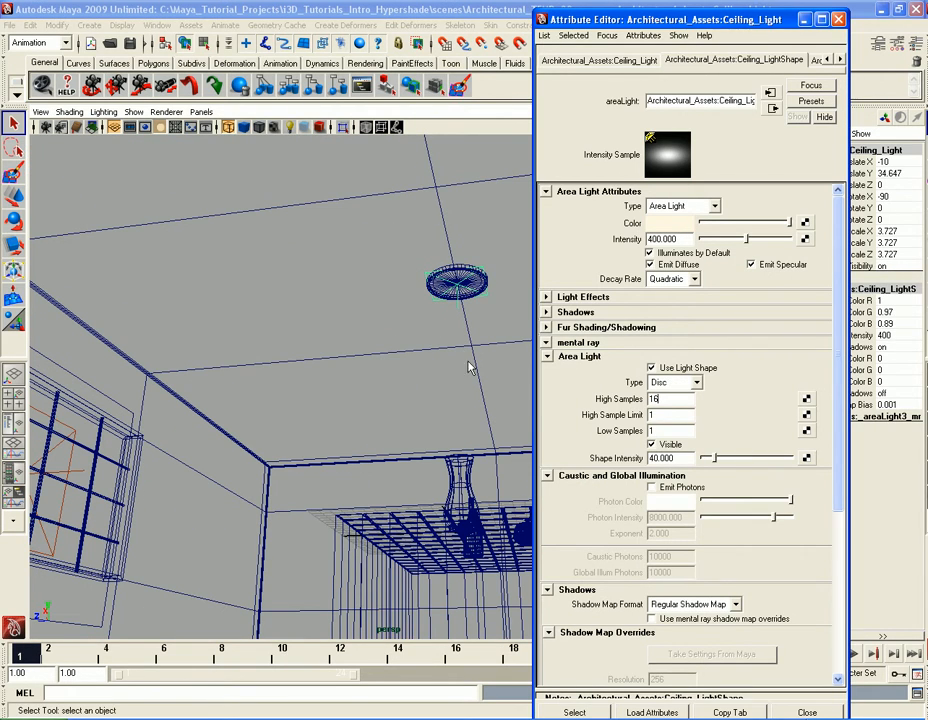
pyautogui.doubleClick(667, 399)
pyautogui.write('32')
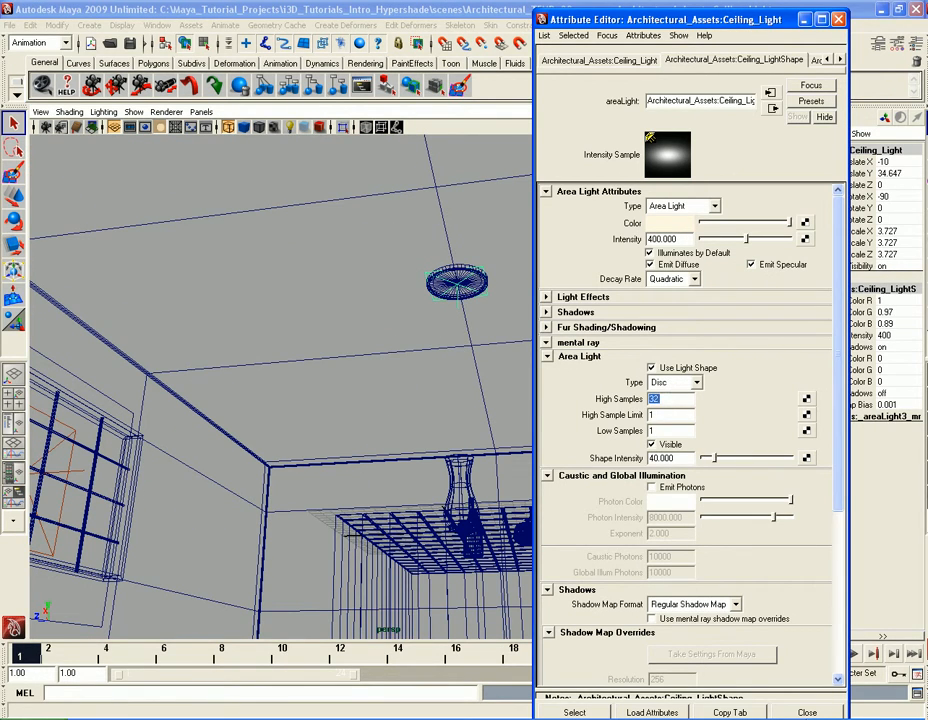
# Set the mental ray High Samples of the opposite window's area light (areaLight2) to 32.
pyautogui.keyDown('alt'); pyautogui.moveTo(139, 575); pyautogui.dragTo(298, 484); pyautogui.keyUp('alt')
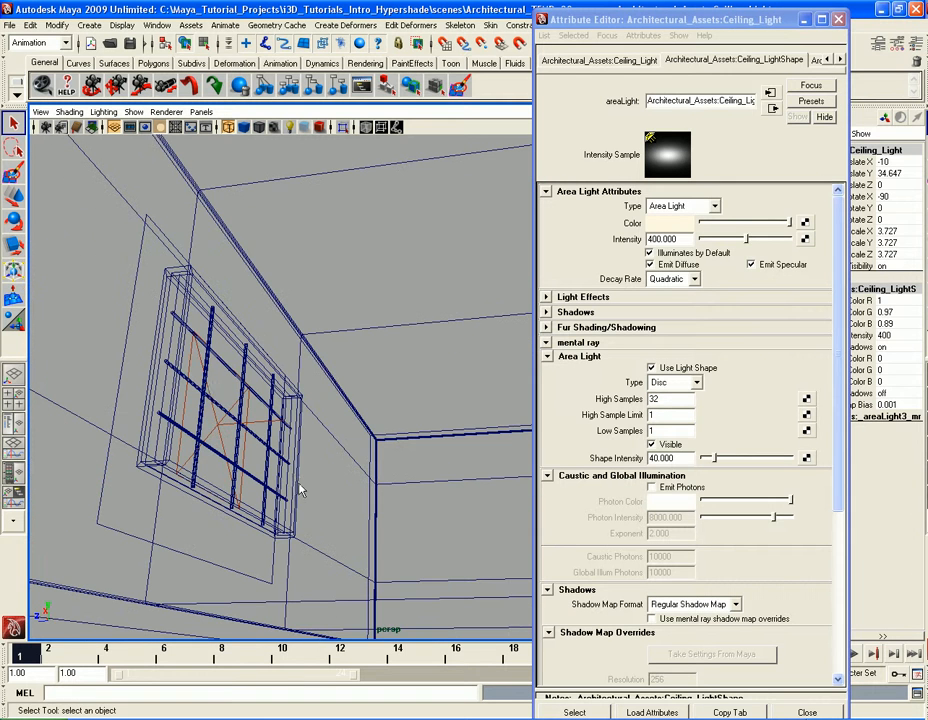
pyautogui.click(213, 414)
pyautogui.doubleClick(672, 400)
pyautogui.write('32')
pyautogui.press('Return')
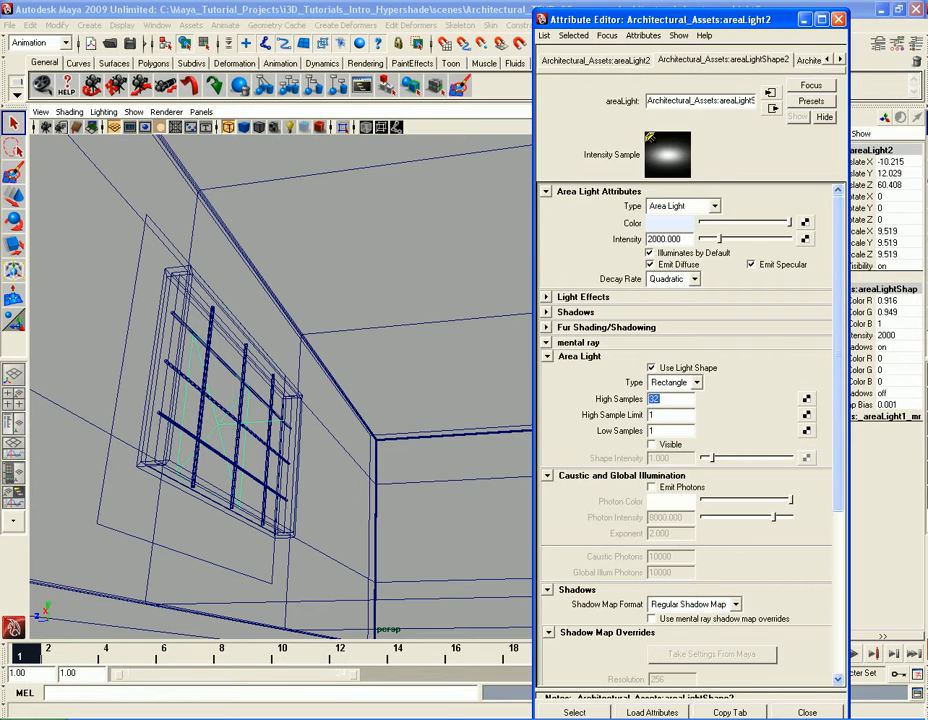
pyautogui.click(807, 712)
# Return to the Render_One bookmarked view and render the frame with the raised area light samples, keeping the earlier image.
pyautogui.keyDown('alt'); pyautogui.moveTo(462, 518); pyautogui.dragTo(499, 442); pyautogui.keyUp('alt')
pyautogui.click(40, 111)
pyautogui.moveTo(113, 259)
pyautogui.click(193, 252)
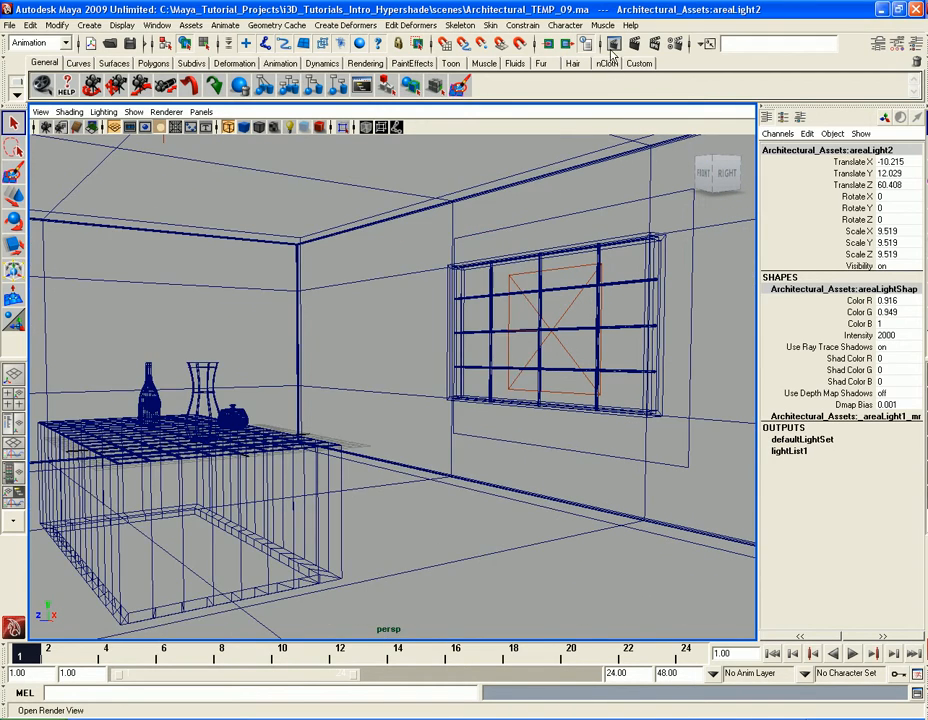
pyautogui.click(614, 43)
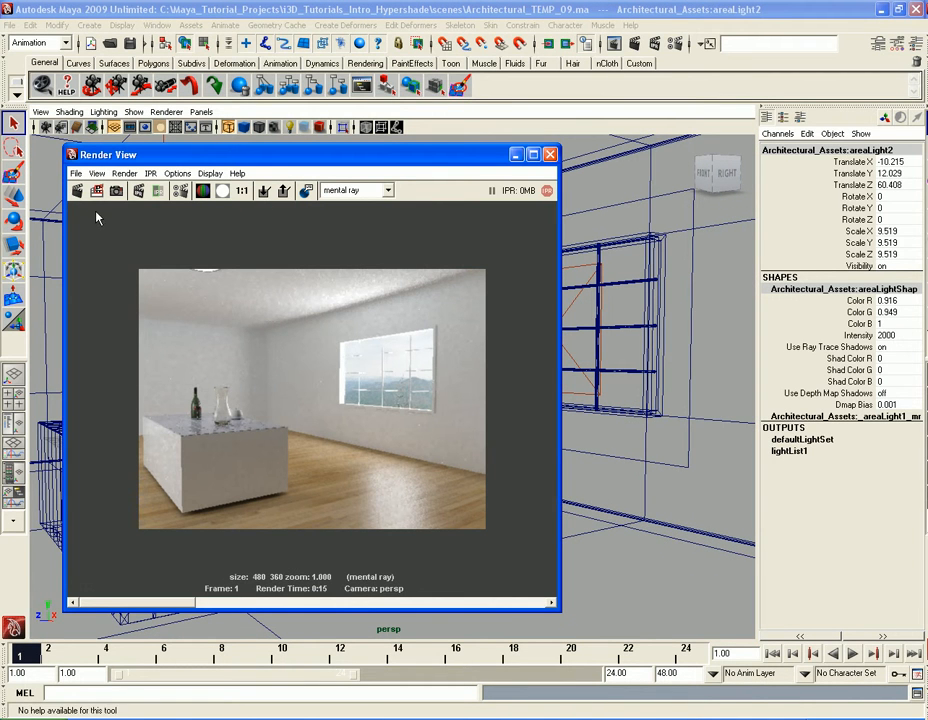
pyautogui.click(77, 192)
# Compare the latest render with the images kept from the lower sample settings.
pyautogui.moveTo(124, 603)
pyautogui.mouseDown()
pyautogui.moveTo(248, 604)
pyautogui.moveTo(122, 604)
pyautogui.mouseUp()
pyautogui.moveTo(182, 603); pyautogui.dragTo(150, 606)
pyautogui.moveTo(120, 605); pyautogui.dragTo(162, 613)
# Return the viewport to shaded display and check the ambient occlusion samples of the room's wall material (Walls_mat_x).
pyautogui.moveTo(474, 155); pyautogui.dragTo(435, 149)
pyautogui.click(646, 348)
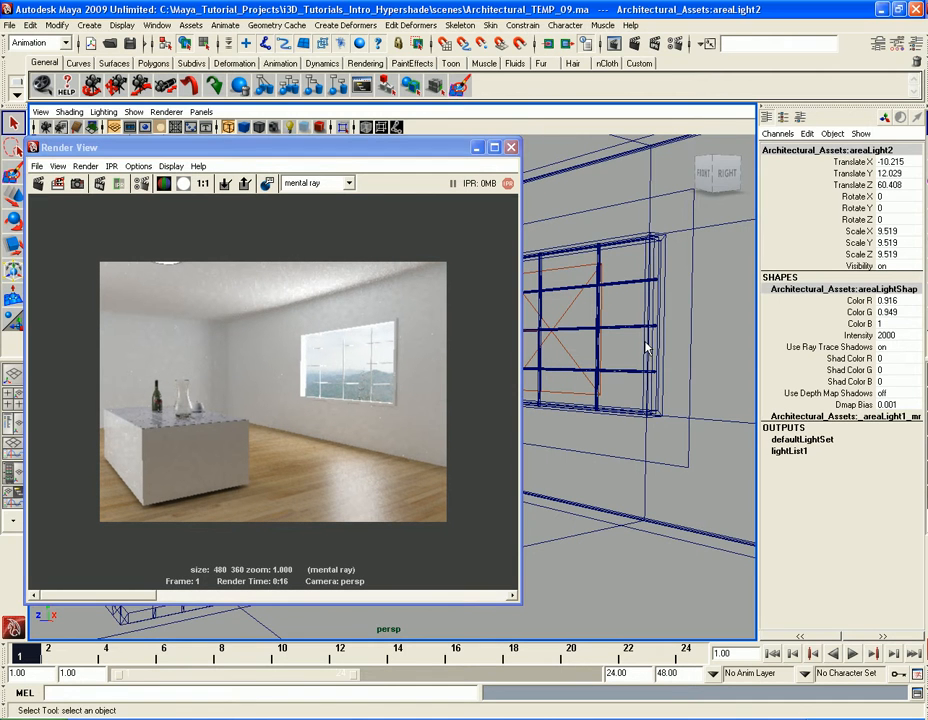
pyautogui.press('5')
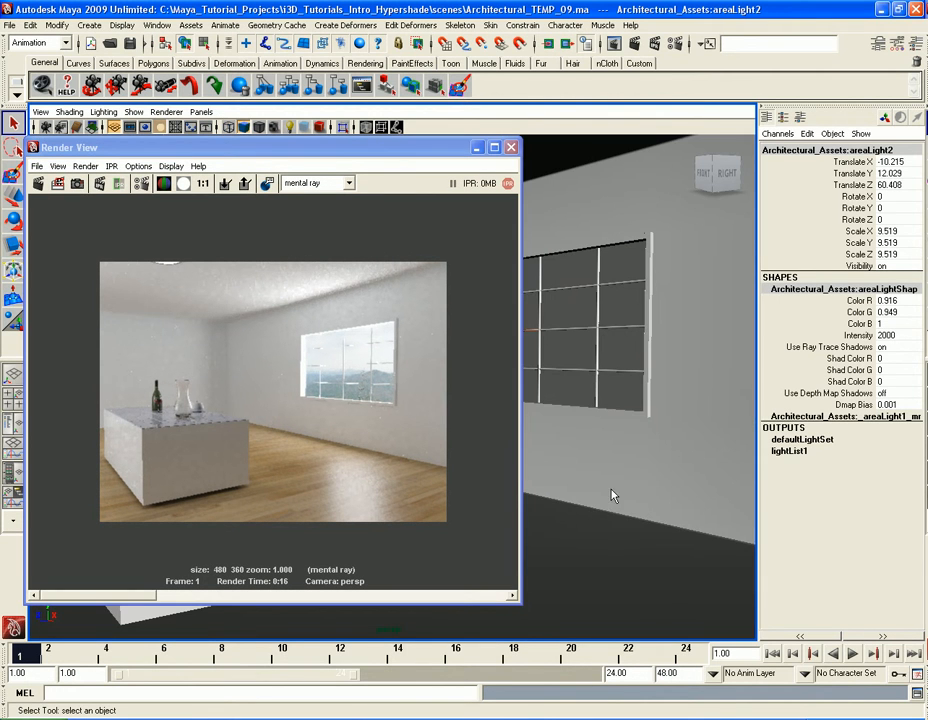
pyautogui.click(622, 531)
pyautogui.moveTo(622, 462); pyautogui.dragTo(625, 646, button='right')
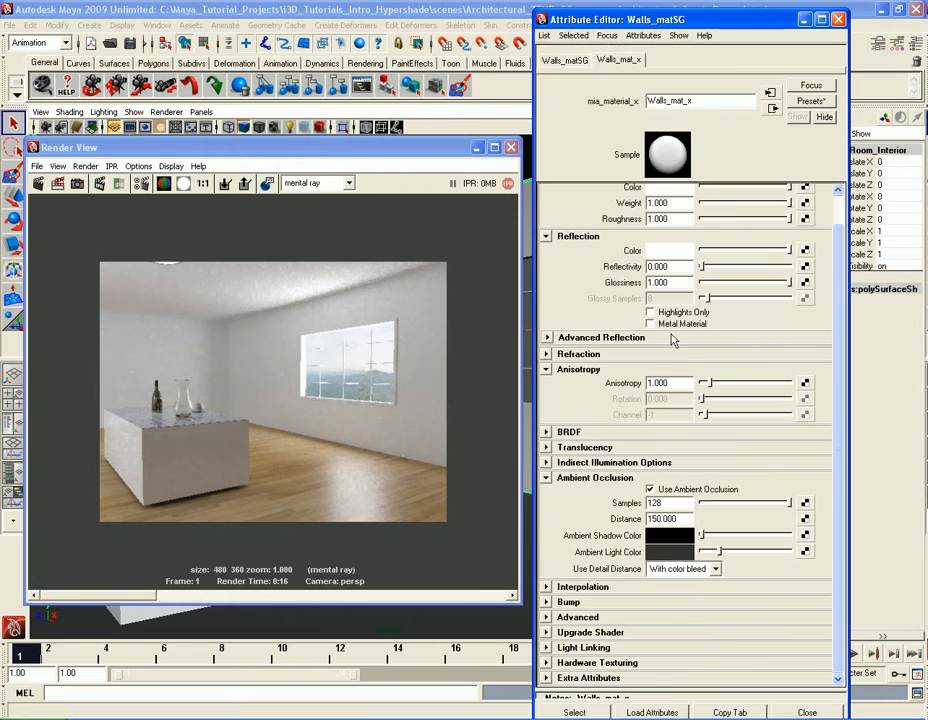
pyautogui.click(683, 504)
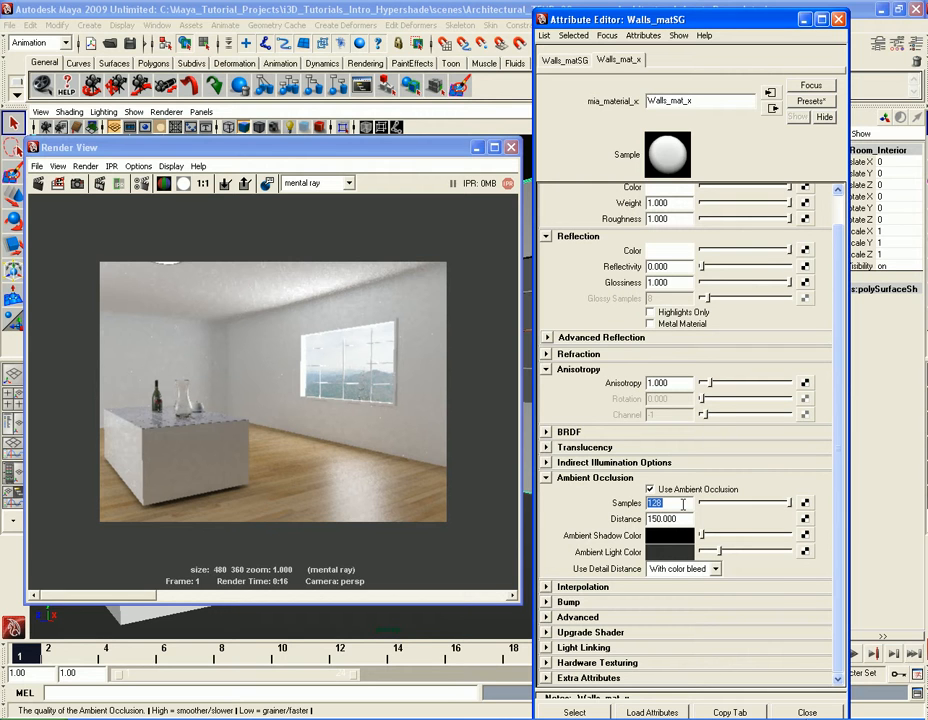
pyautogui.click(807, 712)
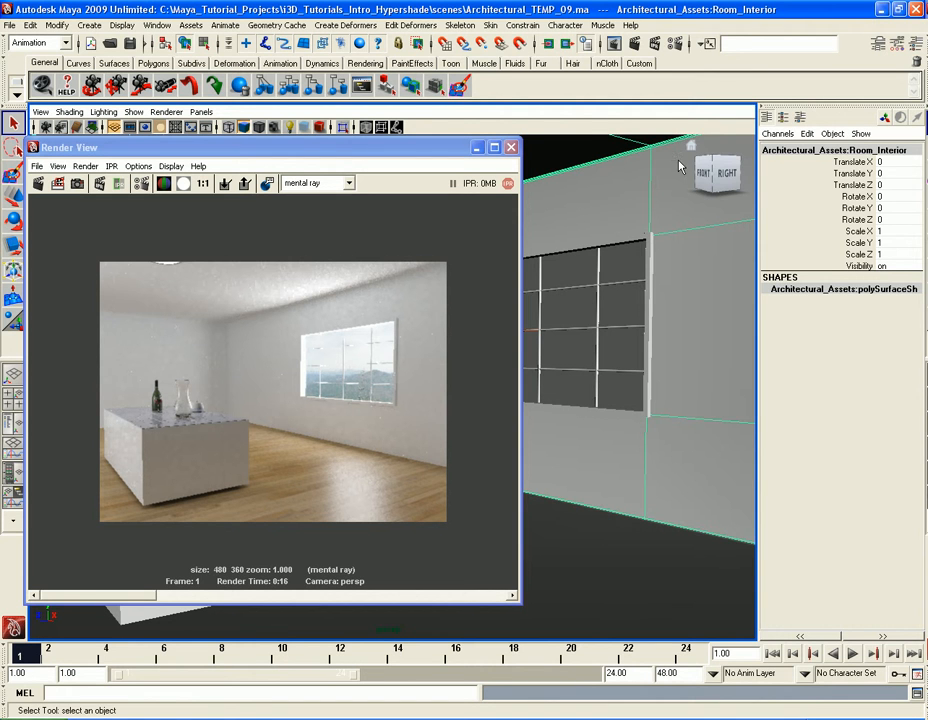
# In the mental ray quality settings, set Max Sample Level to 3 and the multi-pixel filter to Mitchell.
pyautogui.click(674, 43)
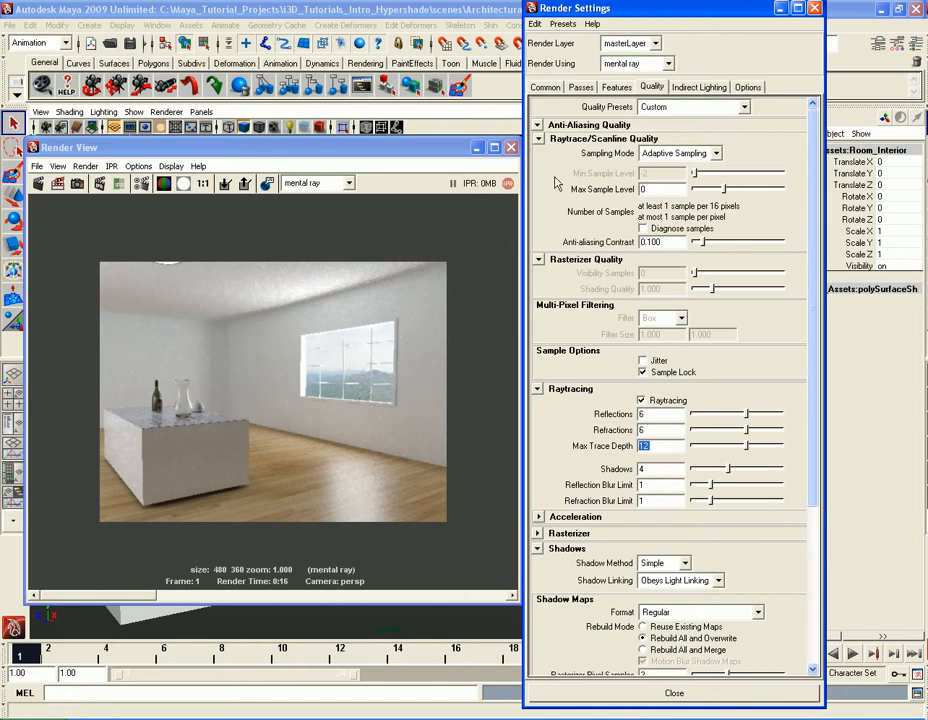
pyautogui.doubleClick(677, 191)
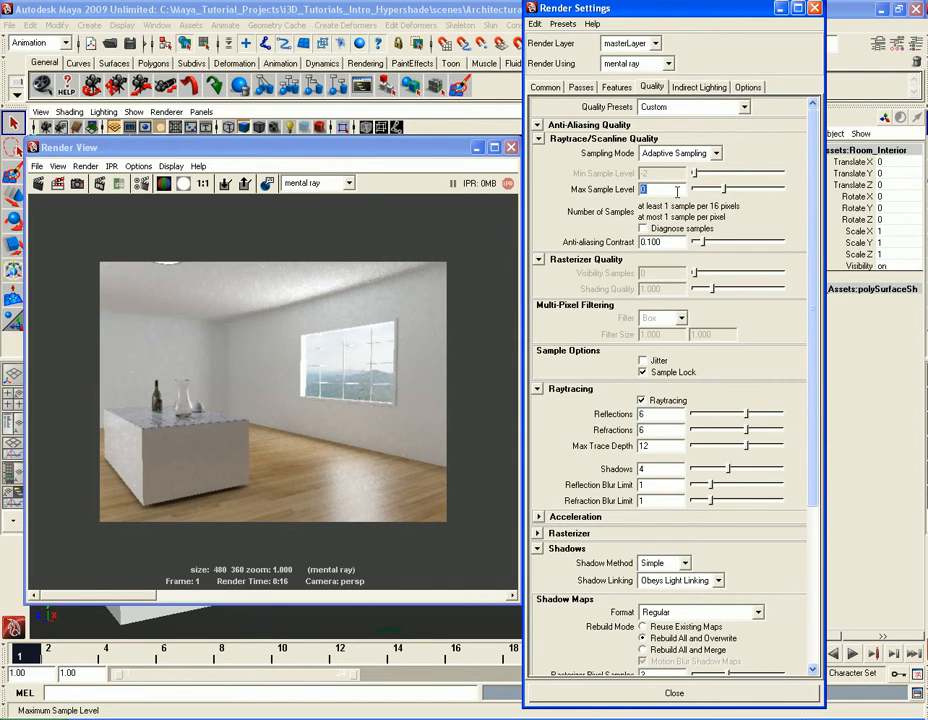
pyautogui.moveTo(726, 193); pyautogui.dragTo(765, 193)
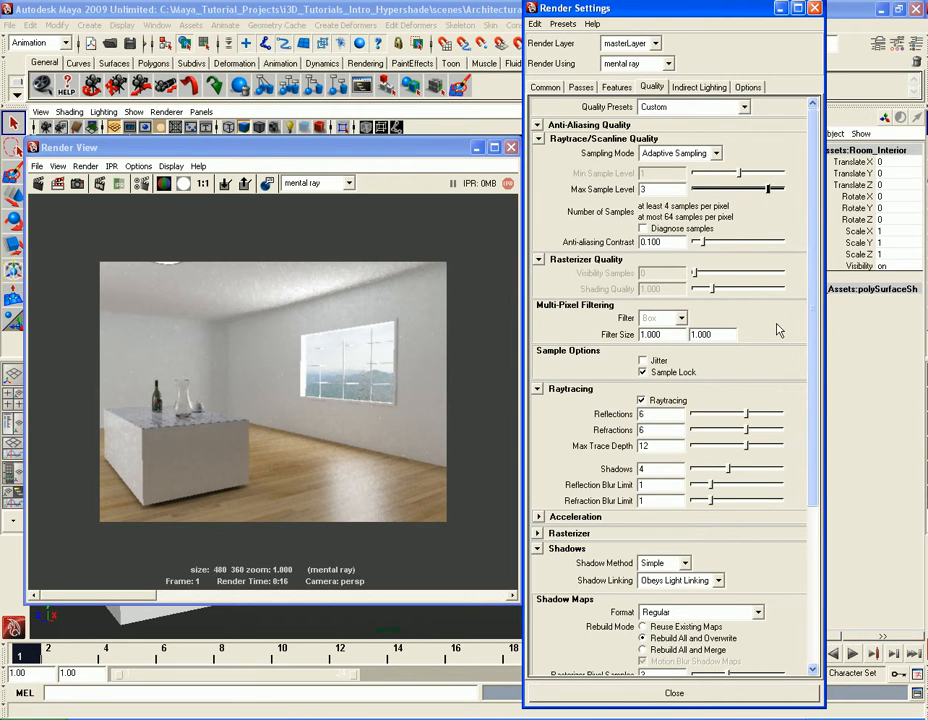
pyautogui.click(682, 318)
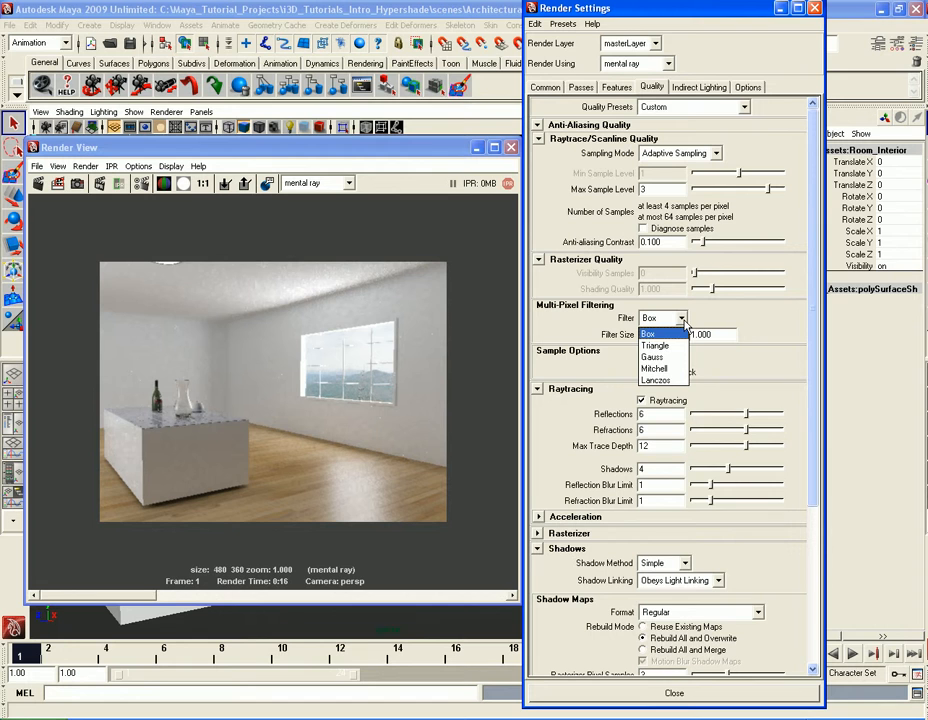
pyautogui.click(656, 368)
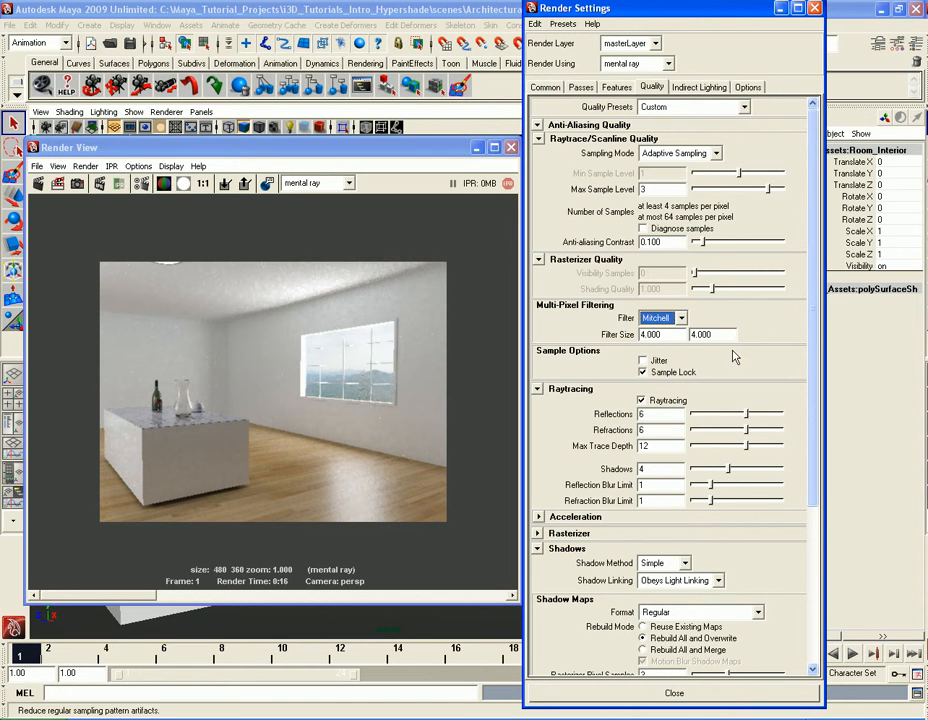
pyautogui.moveTo(813, 300); pyautogui.dragTo(824, 238)
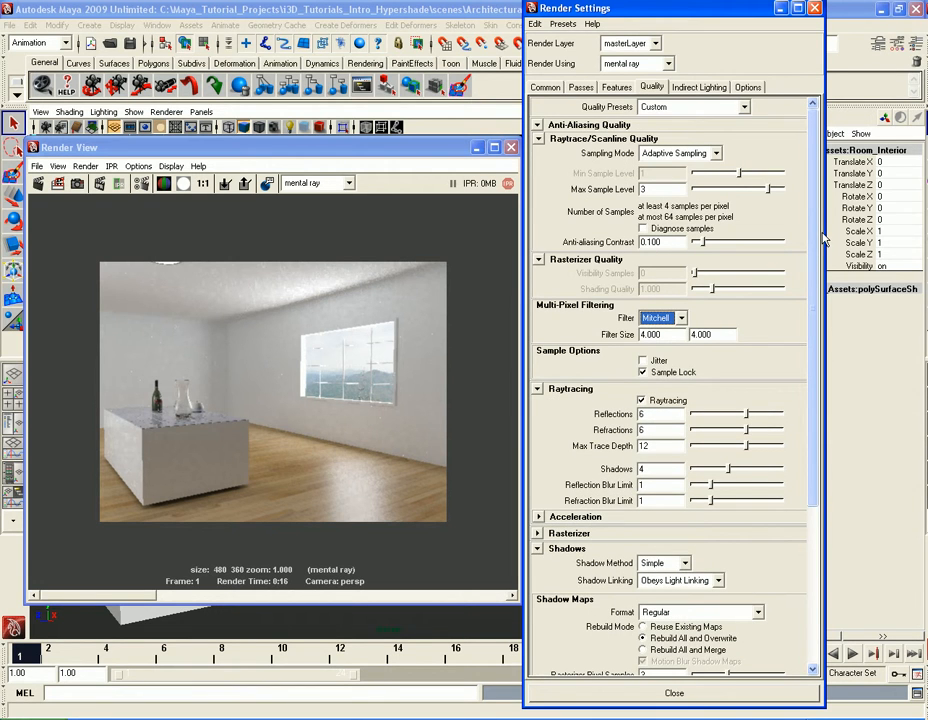
pyautogui.doubleClick(674, 243)
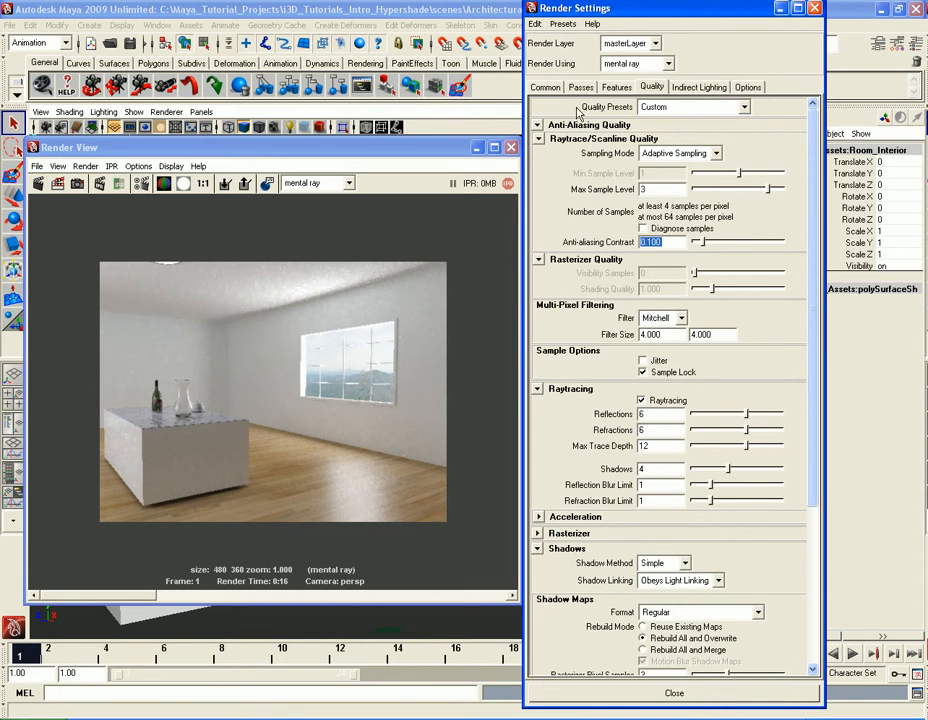
pyautogui.click(614, 87)
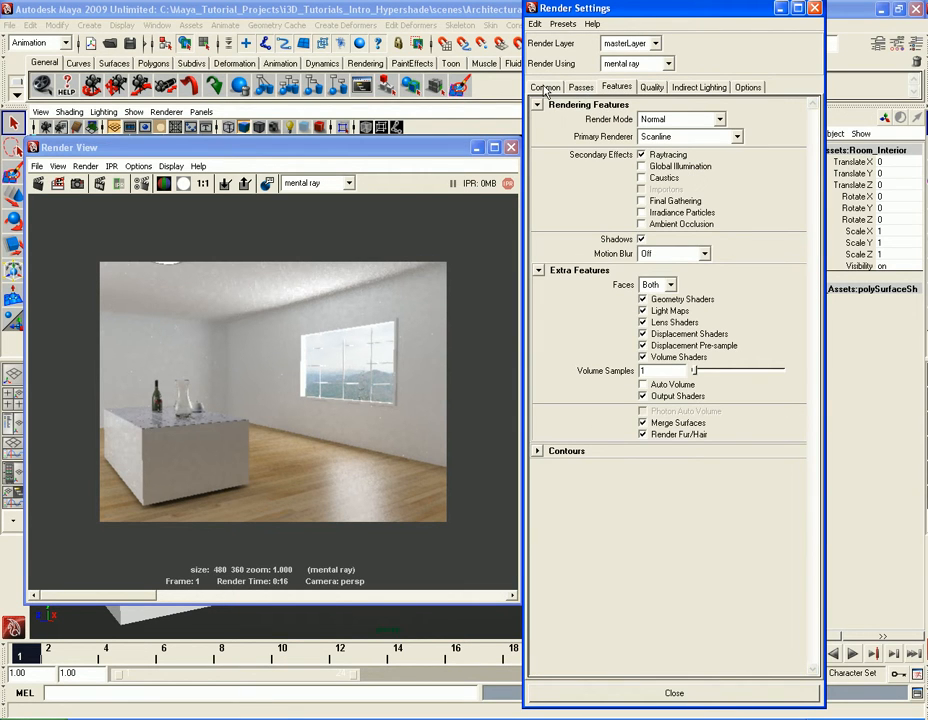
pyautogui.click(816, 9)
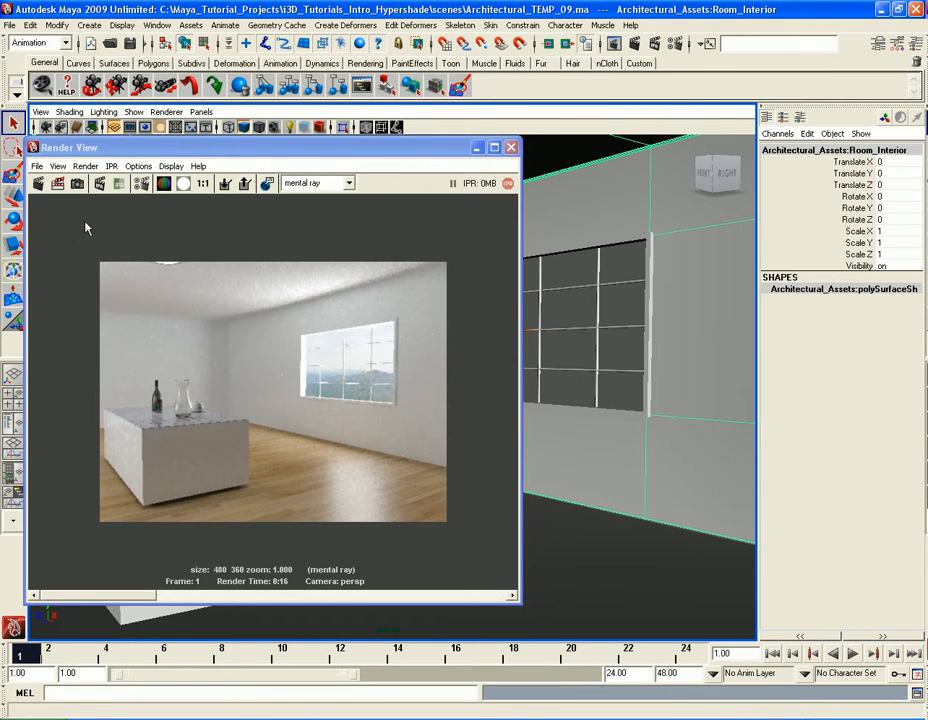
# Set the test resolution to the full Render Settings size (640x480), take a snapshot, enlarge the render window and render the frame.
pyautogui.click(139, 166)
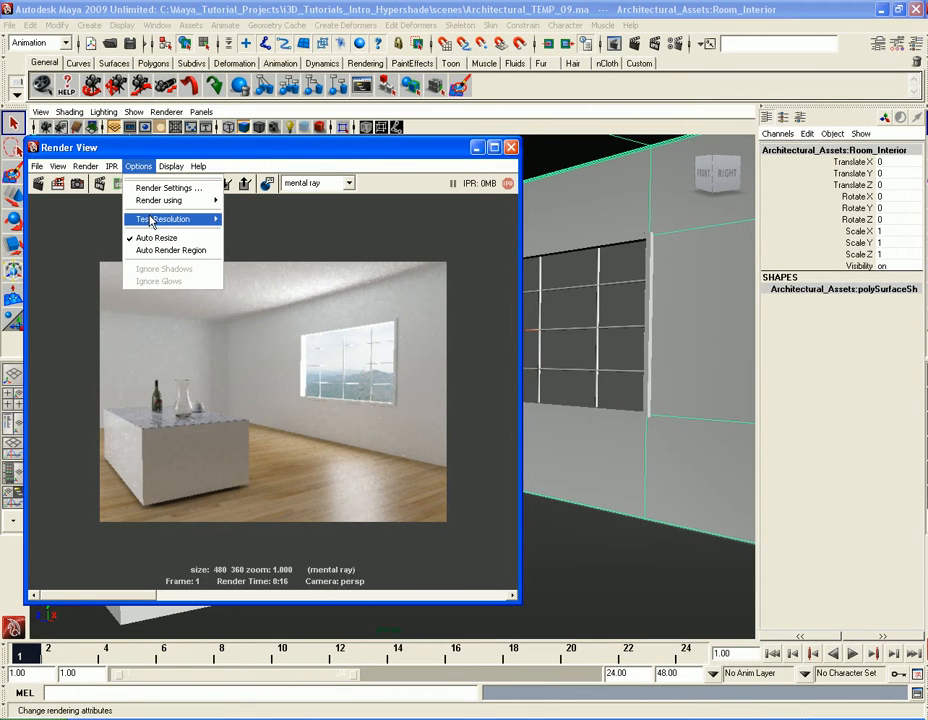
pyautogui.moveTo(155, 217)
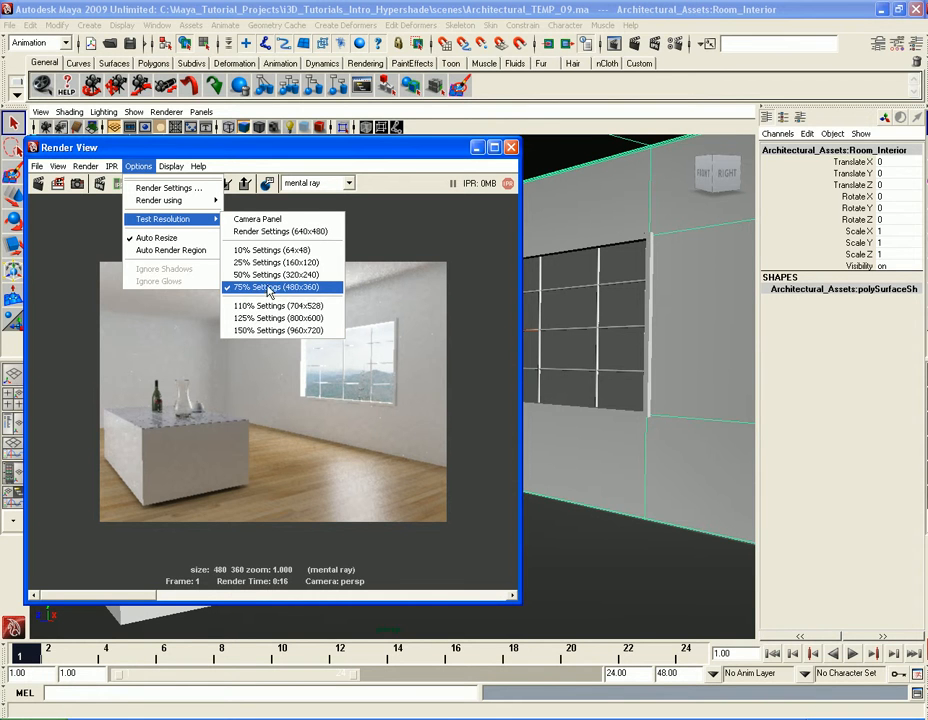
pyautogui.click(265, 235)
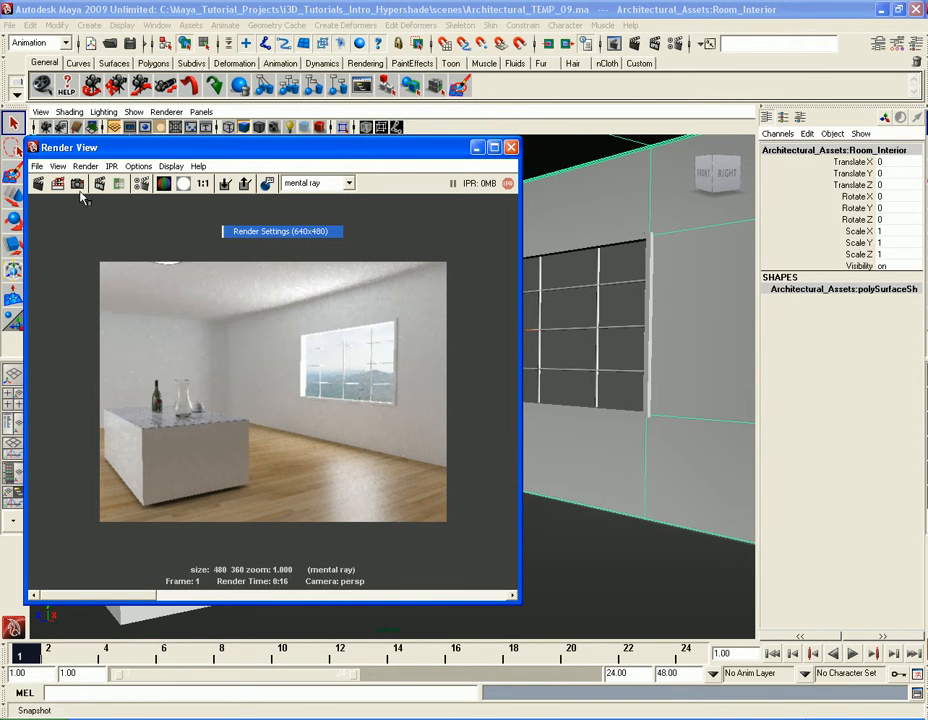
pyautogui.click(77, 183)
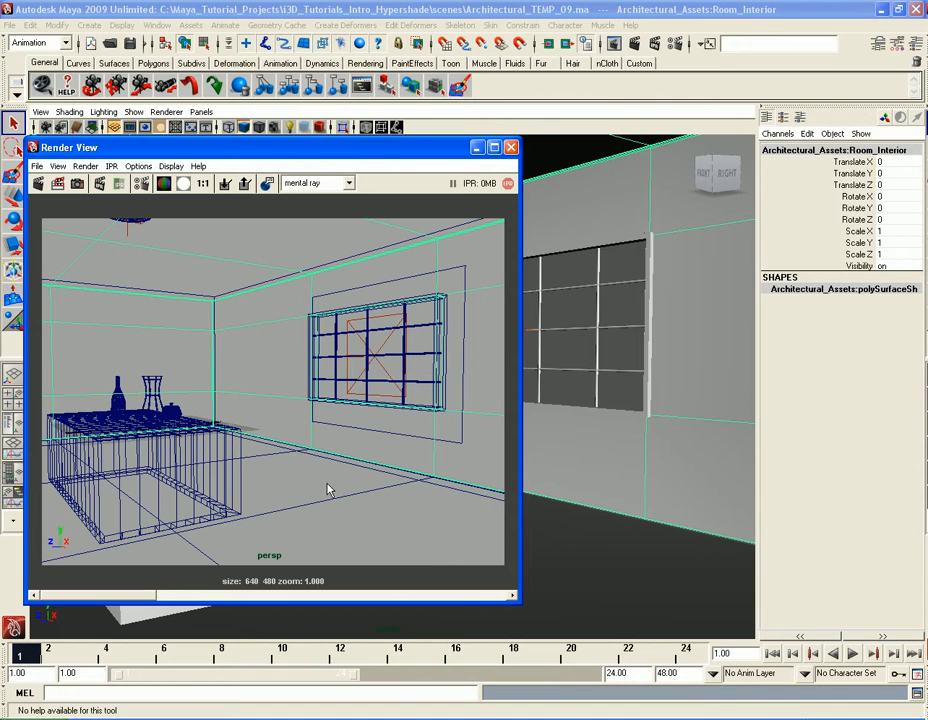
pyautogui.moveTo(520, 603); pyautogui.dragTo(546, 634)
pyautogui.click(615, 559)
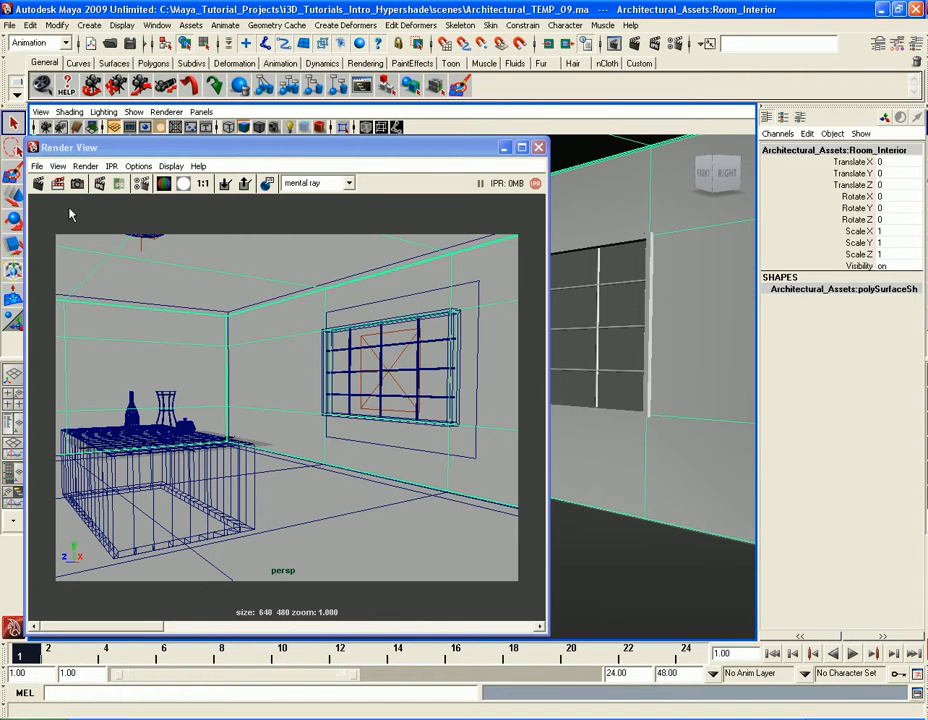
pyautogui.click(39, 185)
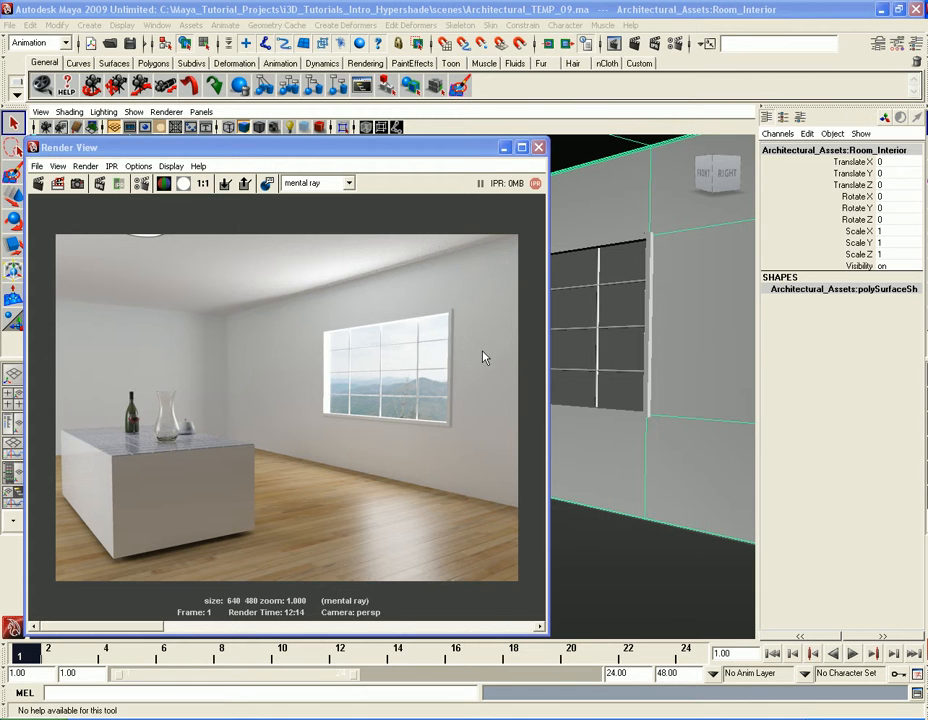
# Set the ambient occlusion samples of the room's wall material (Walls_mat_x) to 256 and close the render window.
pyautogui.moveTo(680, 304); pyautogui.dragTo(681, 500, button='right')
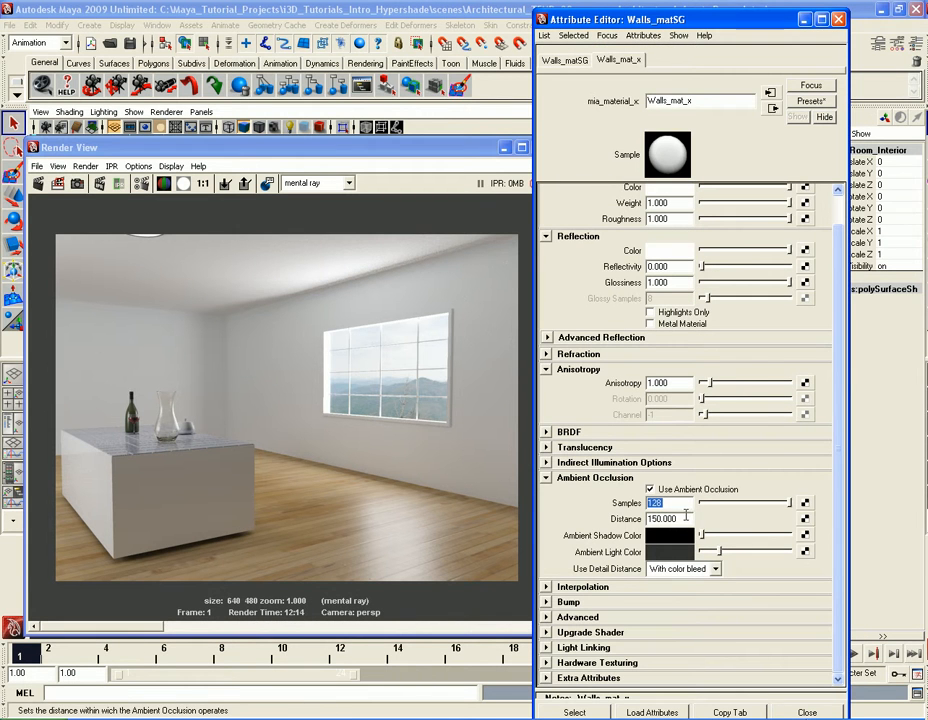
pyautogui.press('Tab')
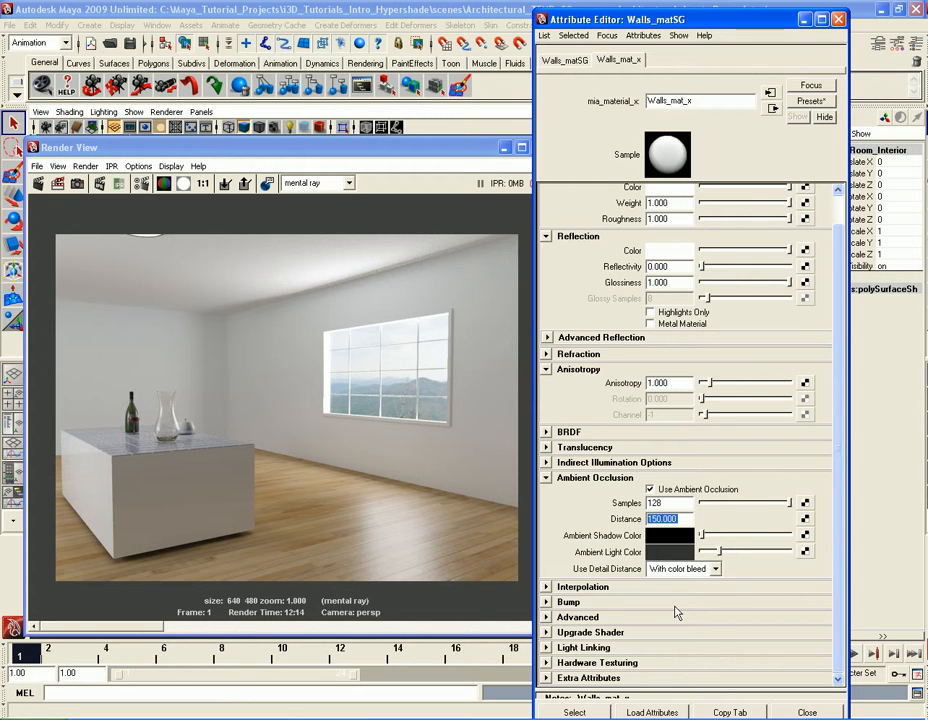
pyautogui.click(680, 503)
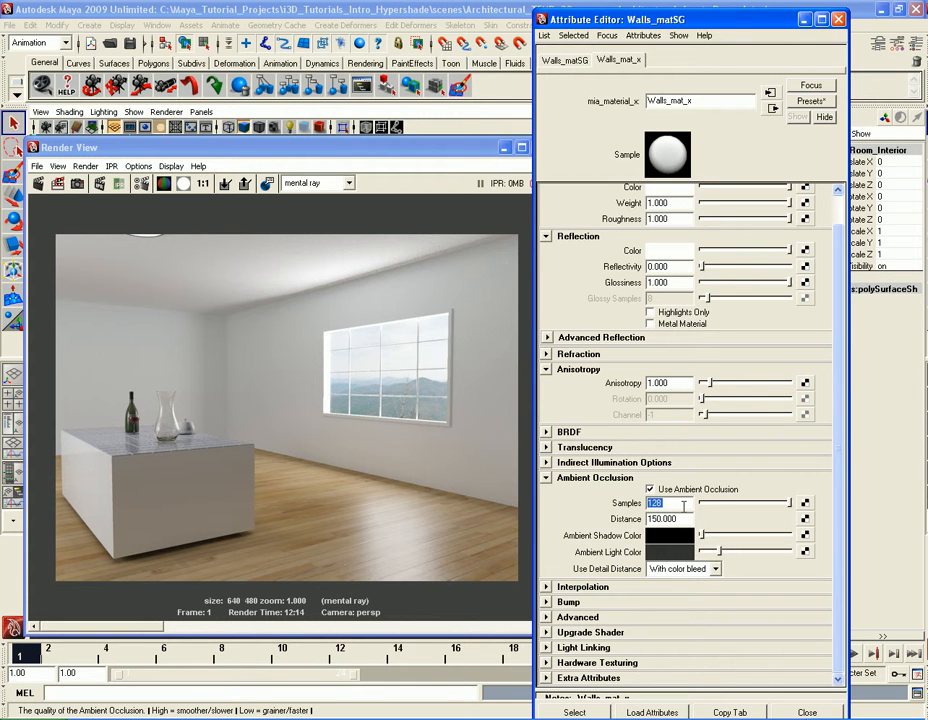
pyautogui.write('256')
pyautogui.press('Return')
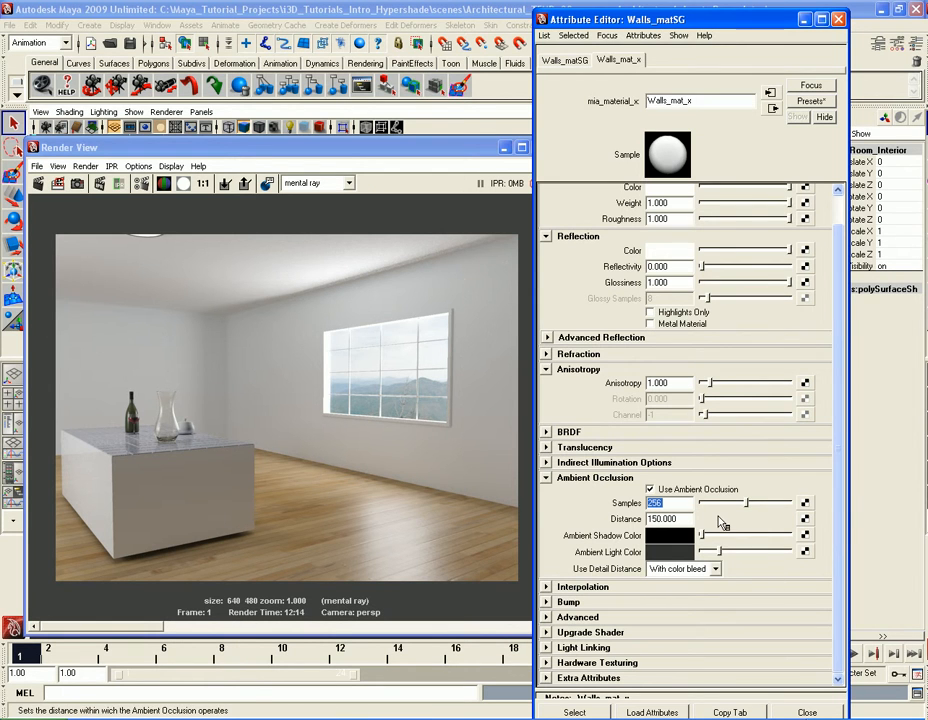
pyautogui.click(806, 711)
pyautogui.moveTo(448, 147); pyautogui.dragTo(545, 160)
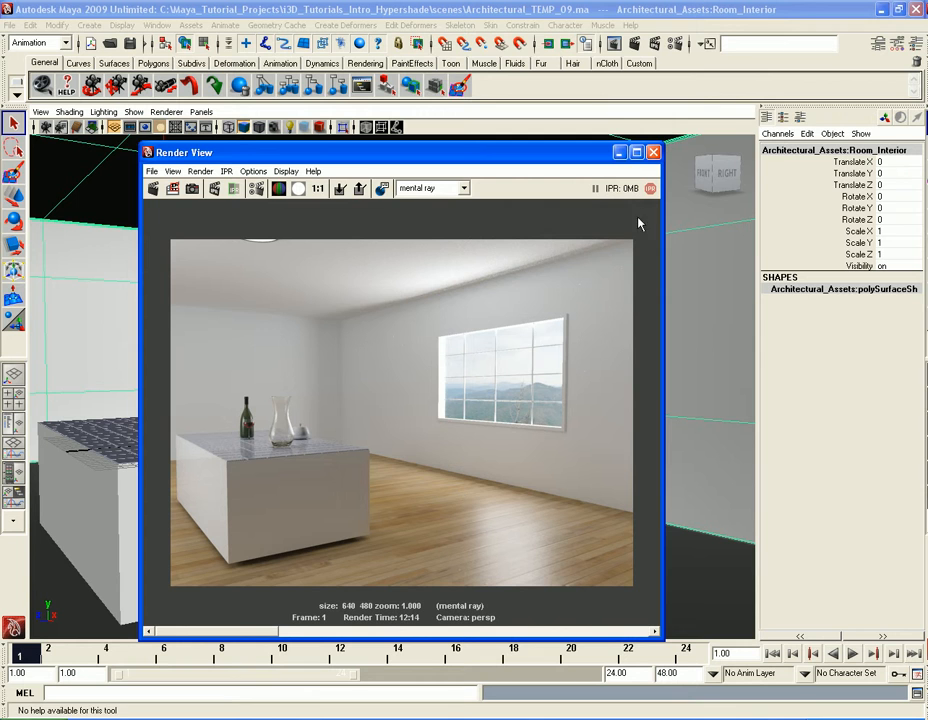
pyautogui.click(653, 153)
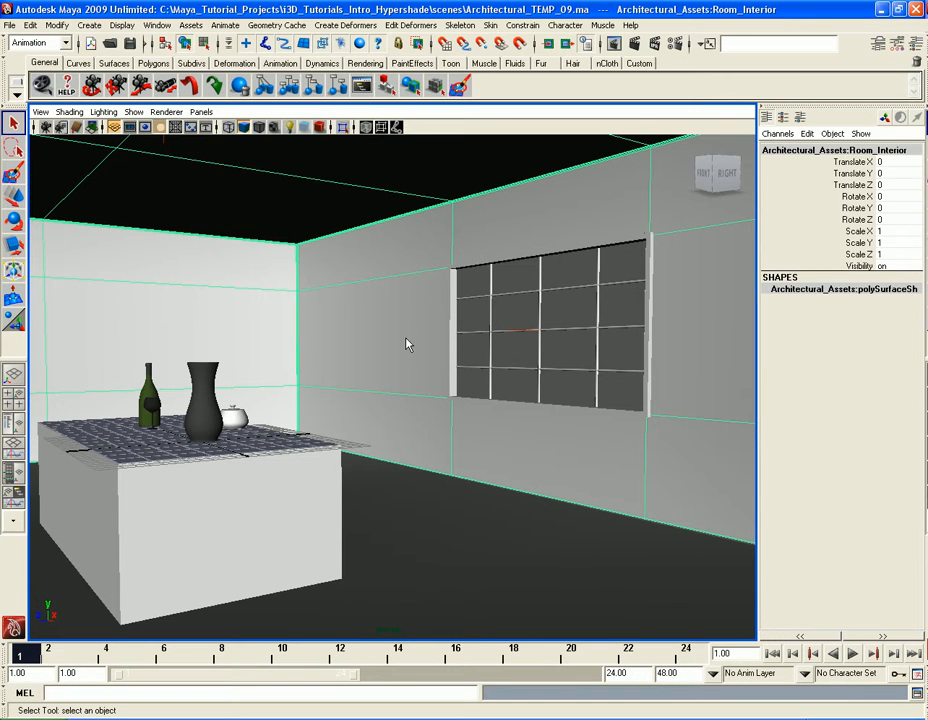
# Reopen the wall material Walls_mat_x and look through its mia_material_x presets from Chrome to Water.
pyautogui.rightClick(395, 298)
pyautogui.moveTo(395, 299); pyautogui.dragTo(391, 494, button='right')
pyautogui.moveTo(555, 19); pyautogui.dragTo(463, 19)
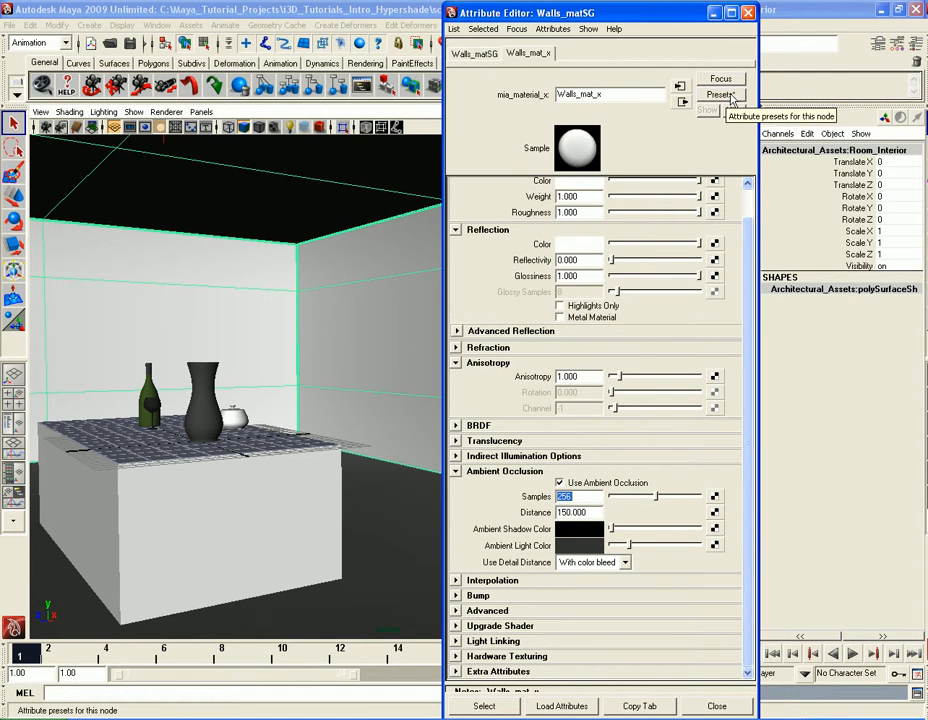
pyautogui.click(714, 97)
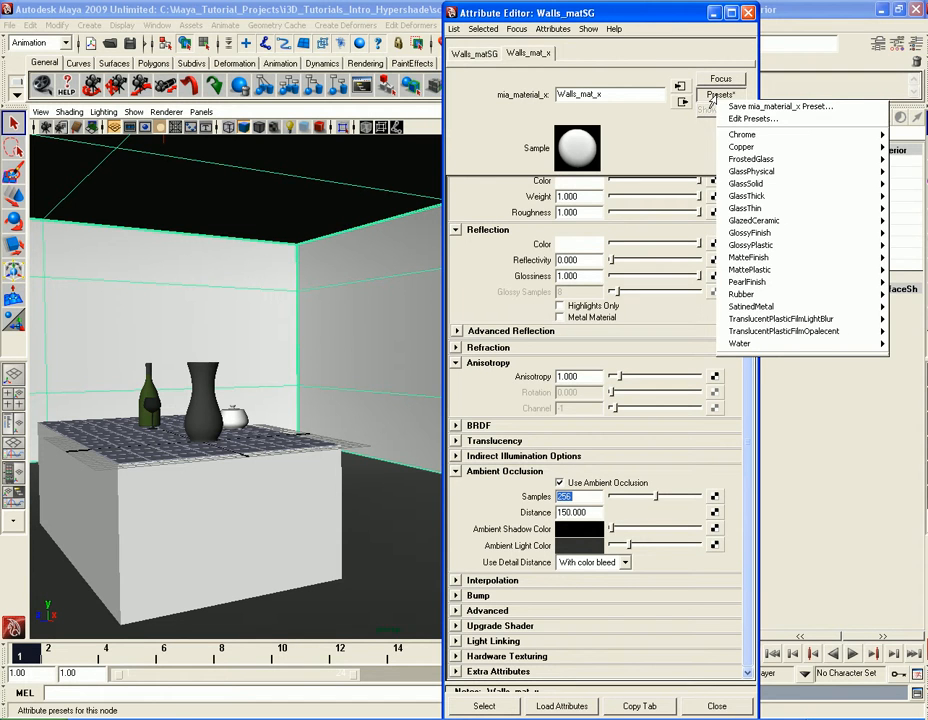
pyautogui.click(714, 98)
pyautogui.click(714, 98)
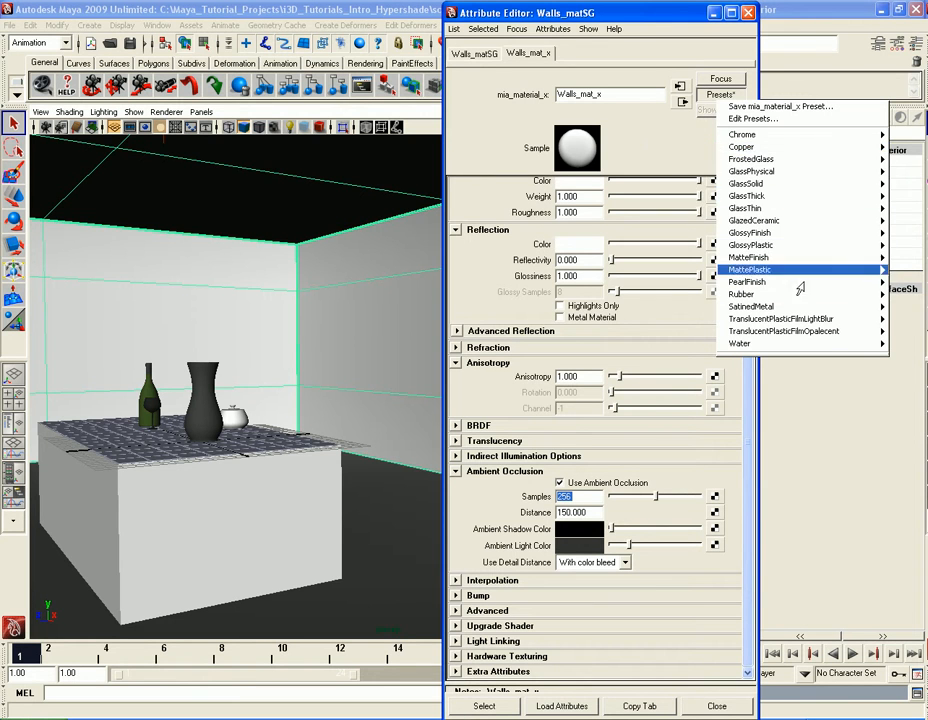
pyautogui.moveTo(791, 139)
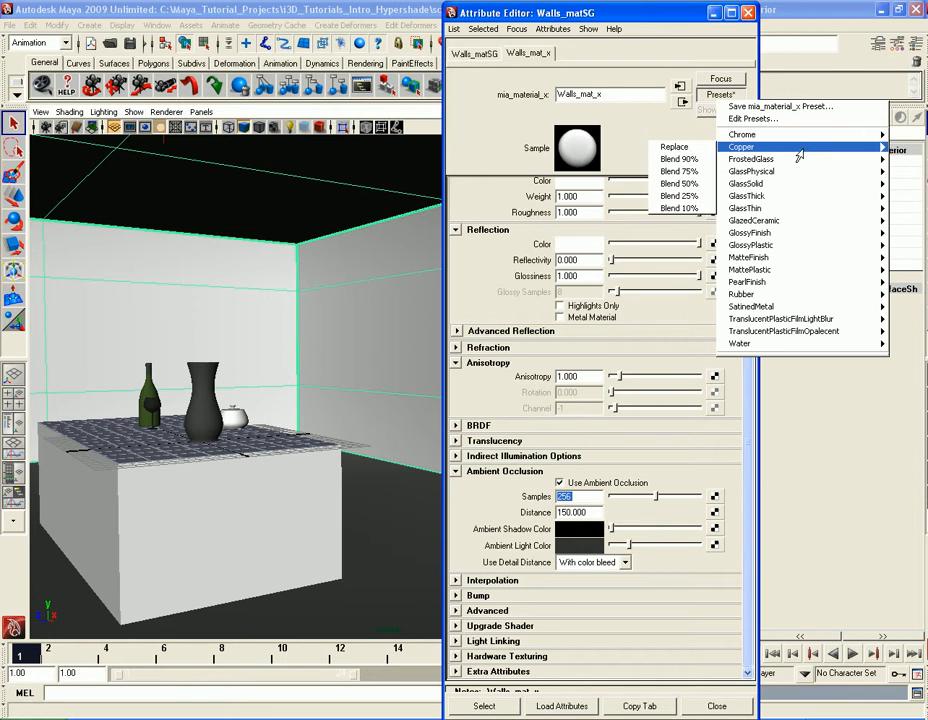
pyautogui.moveTo(798, 160)
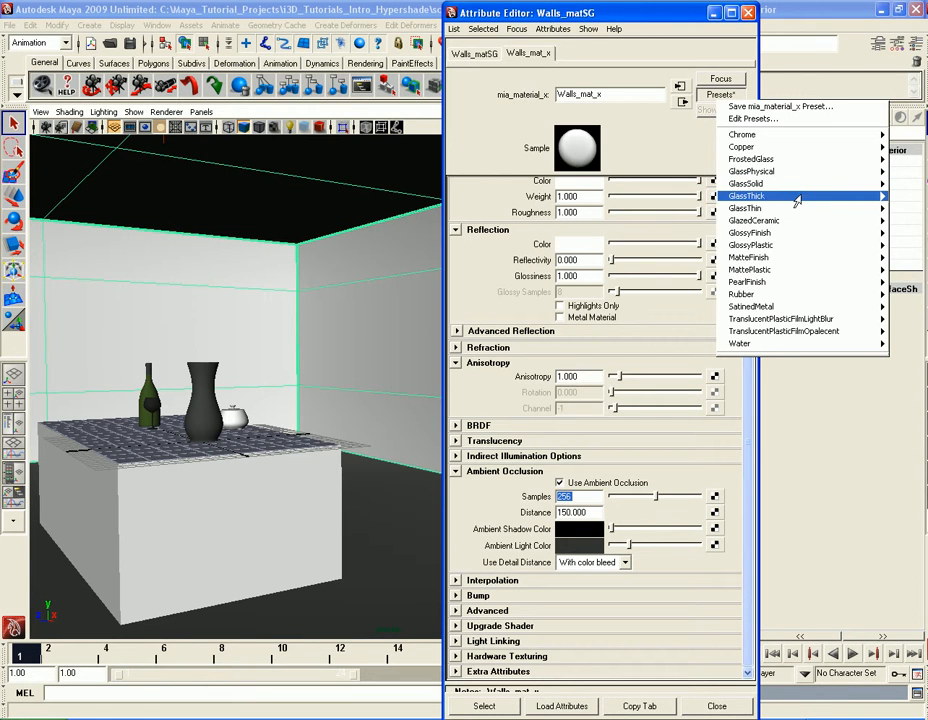
pyautogui.moveTo(798, 212)
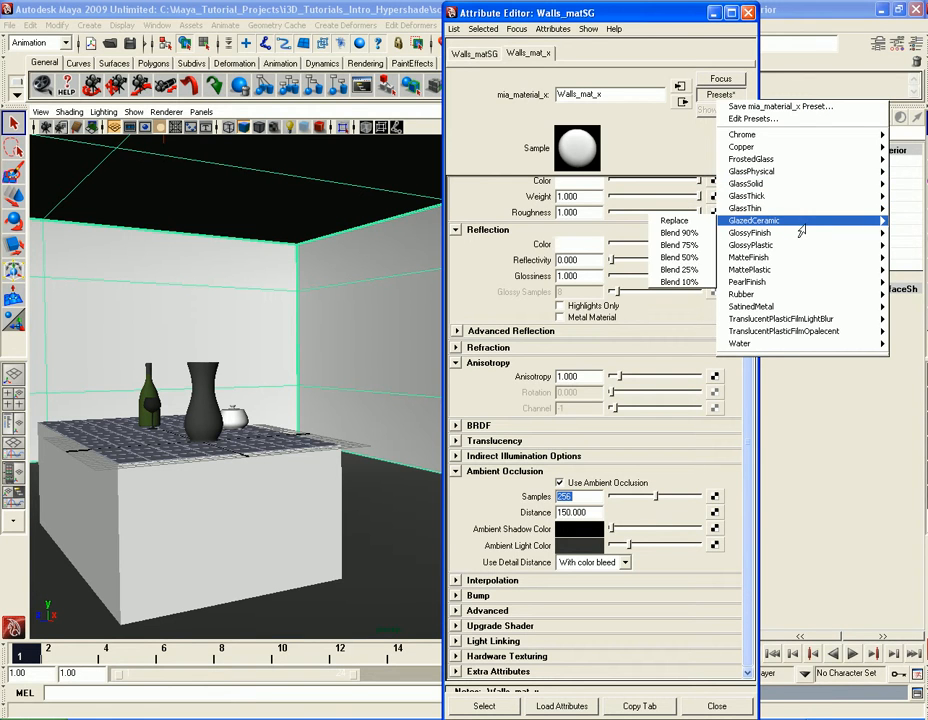
pyautogui.moveTo(790, 287)
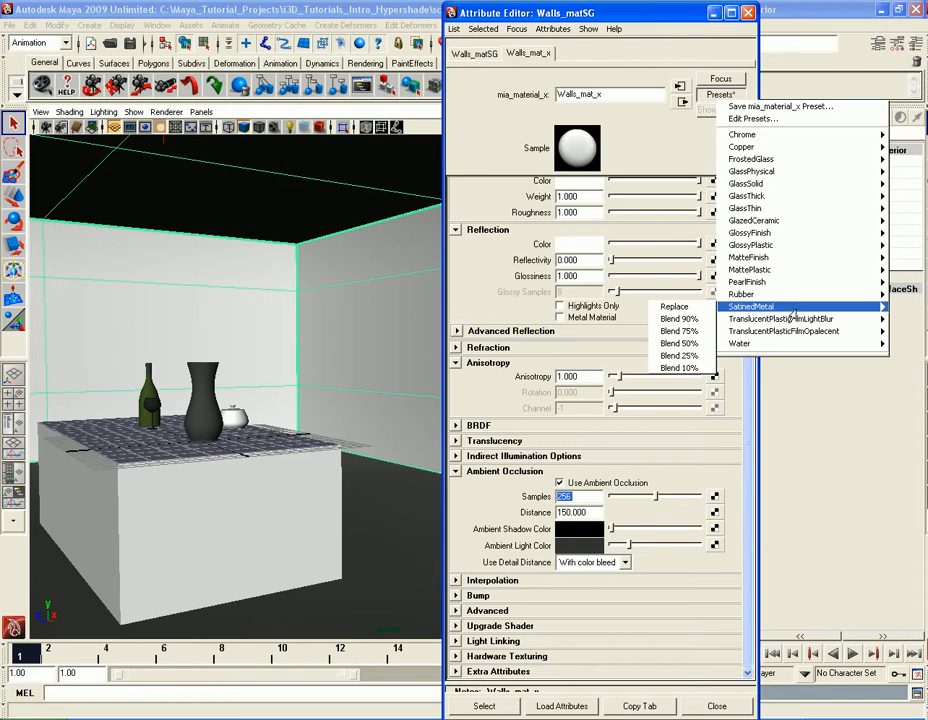
pyautogui.moveTo(796, 345)
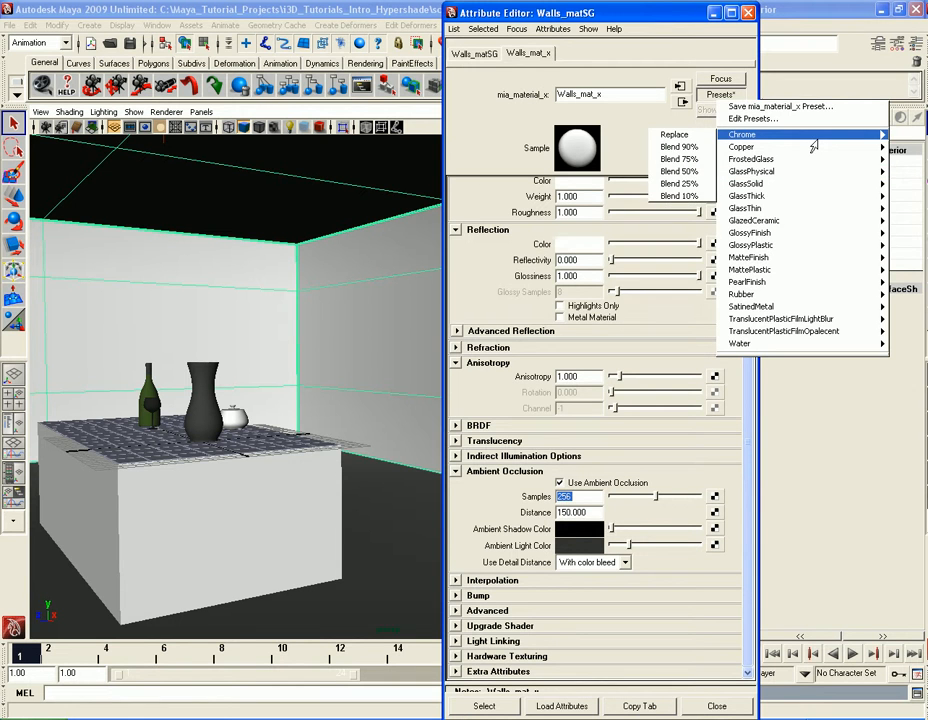
pyautogui.click(808, 18)
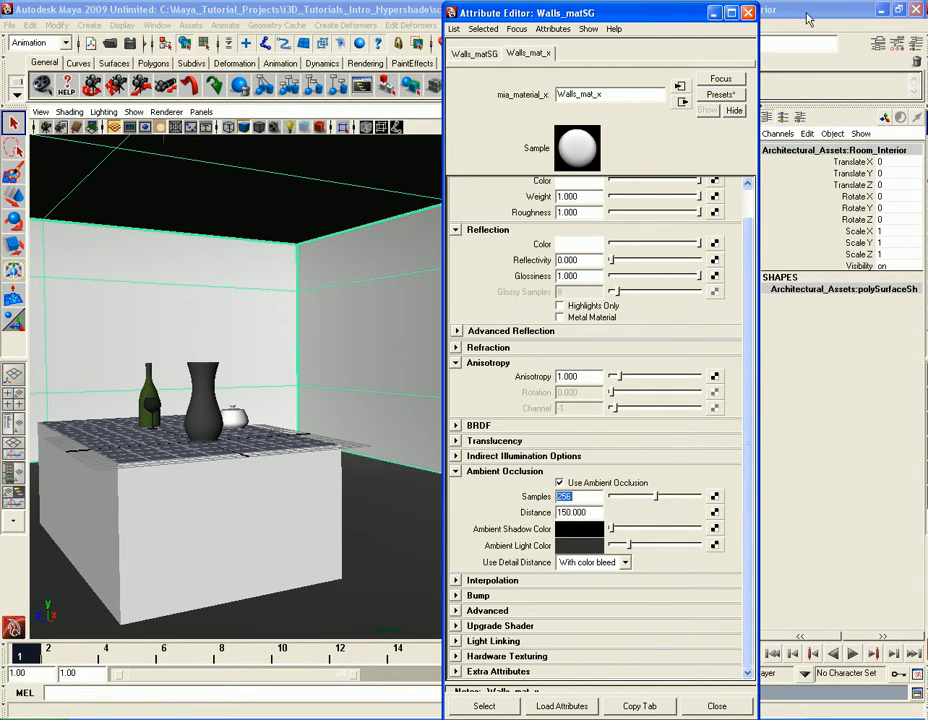
# Review the replace and blend options of the glass, frosted and plastic presets, leaving the wall material unchanged, and close its attributes.
pyautogui.scroll(2, 756, 307)
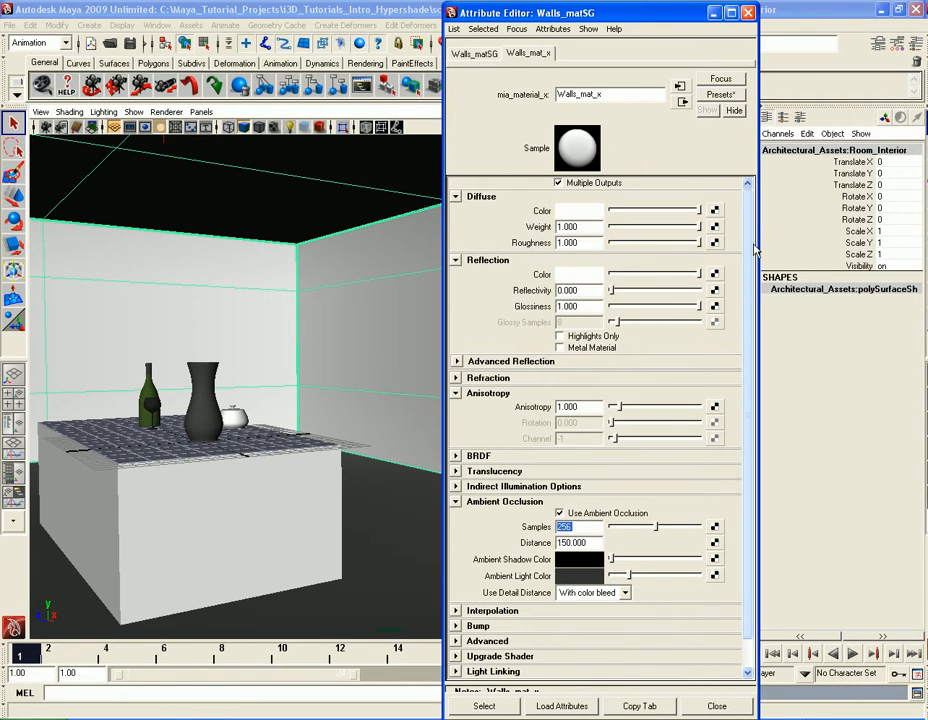
pyautogui.click(720, 94)
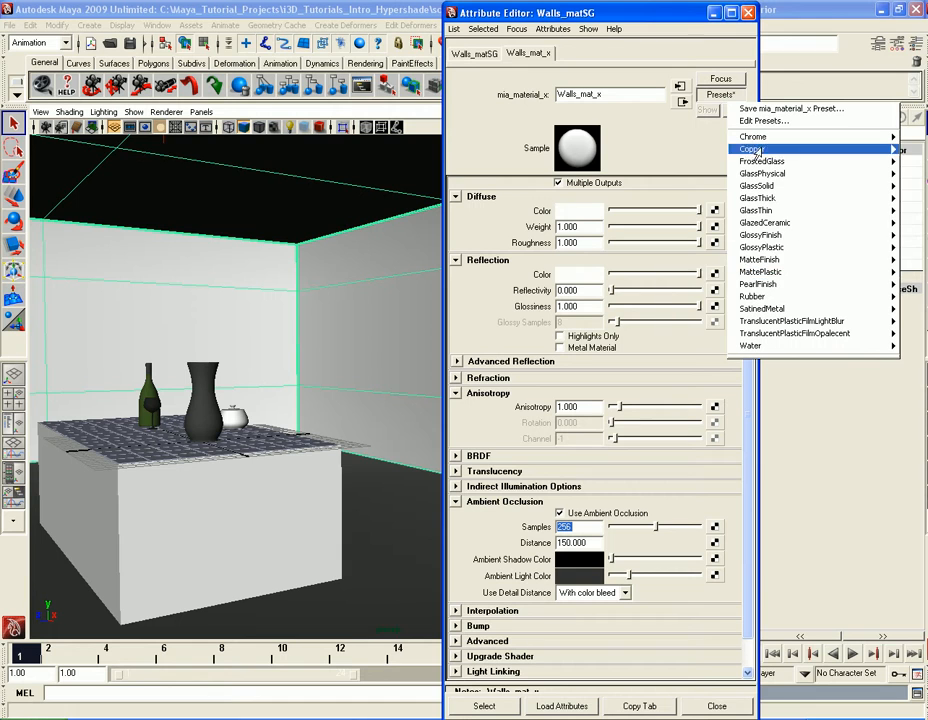
pyautogui.click(696, 139)
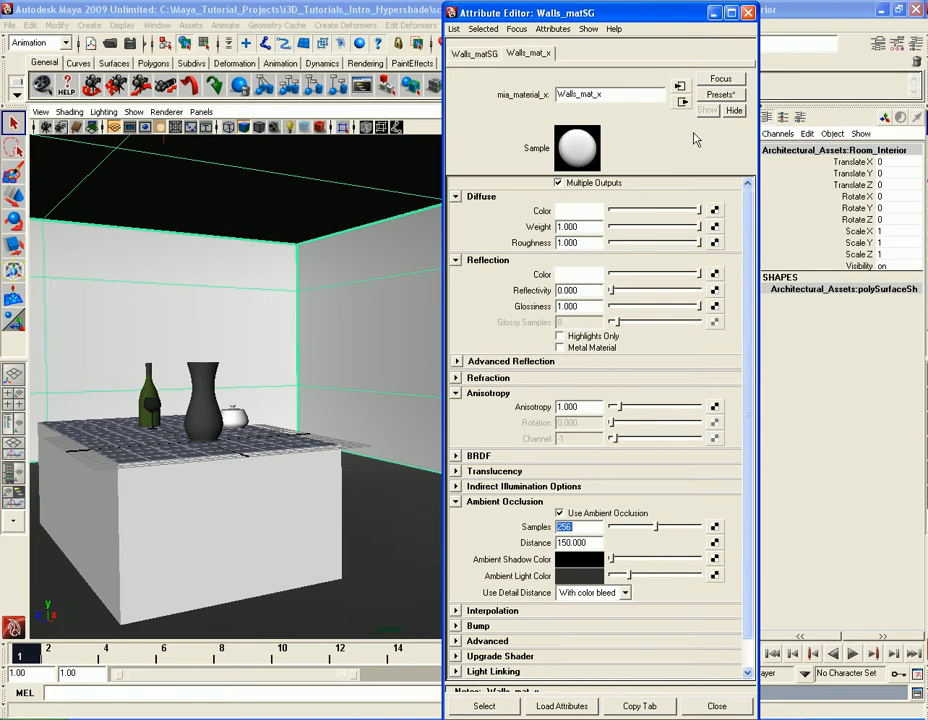
pyautogui.click(720, 94)
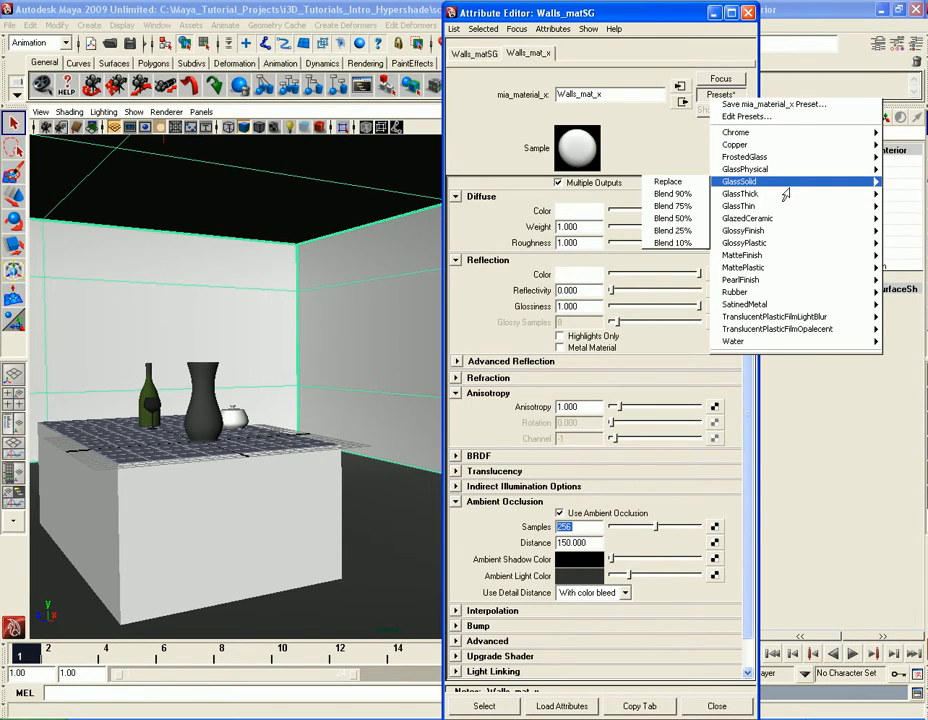
pyautogui.click(700, 152)
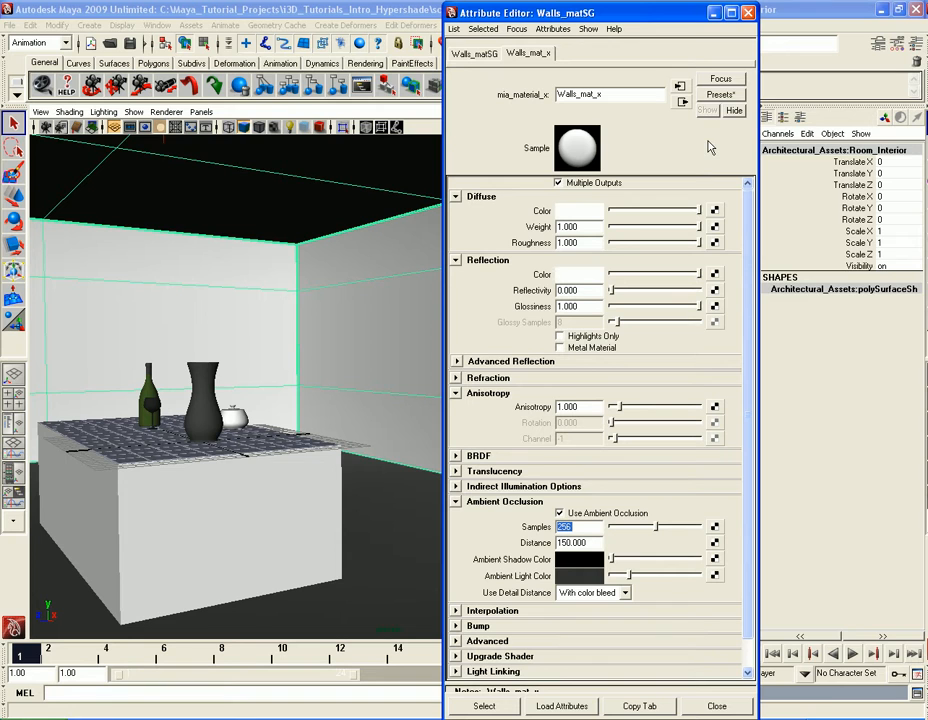
pyautogui.click(705, 97)
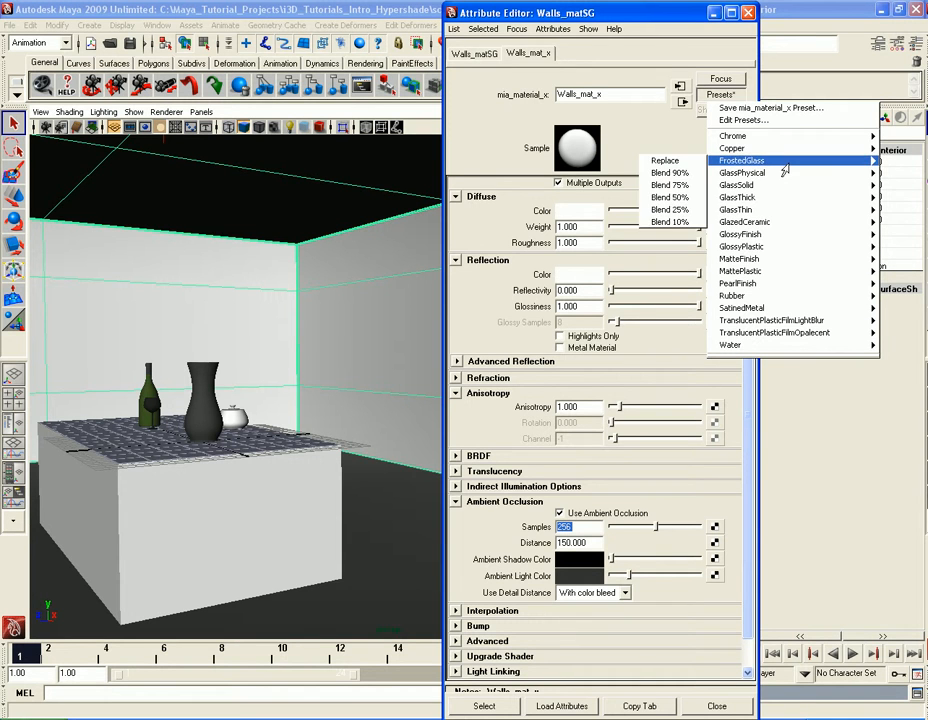
pyautogui.moveTo(795, 161)
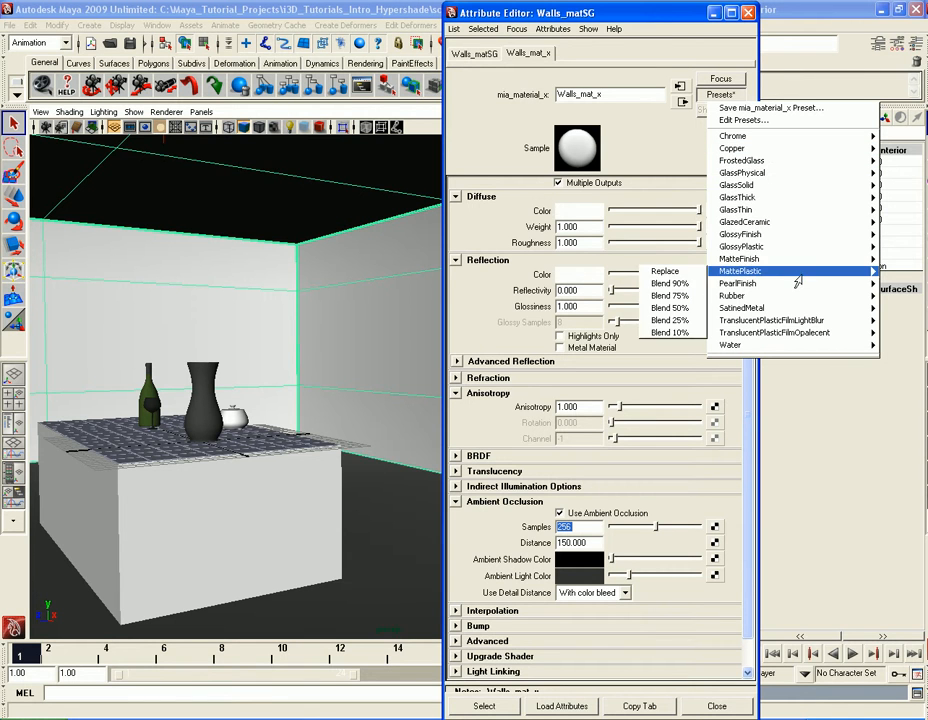
pyautogui.click(664, 160)
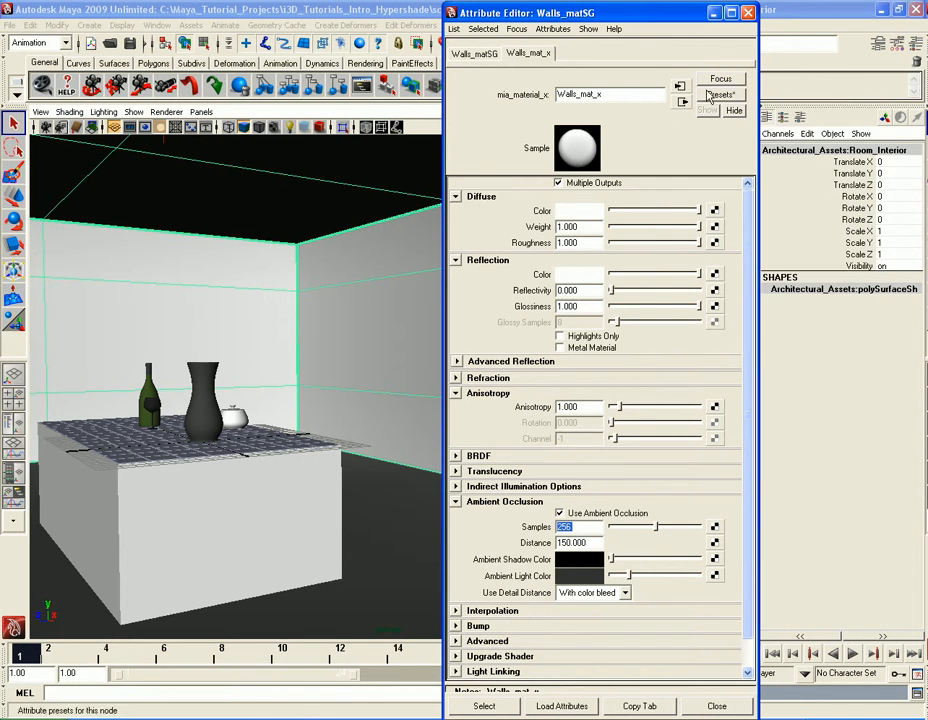
pyautogui.click(748, 13)
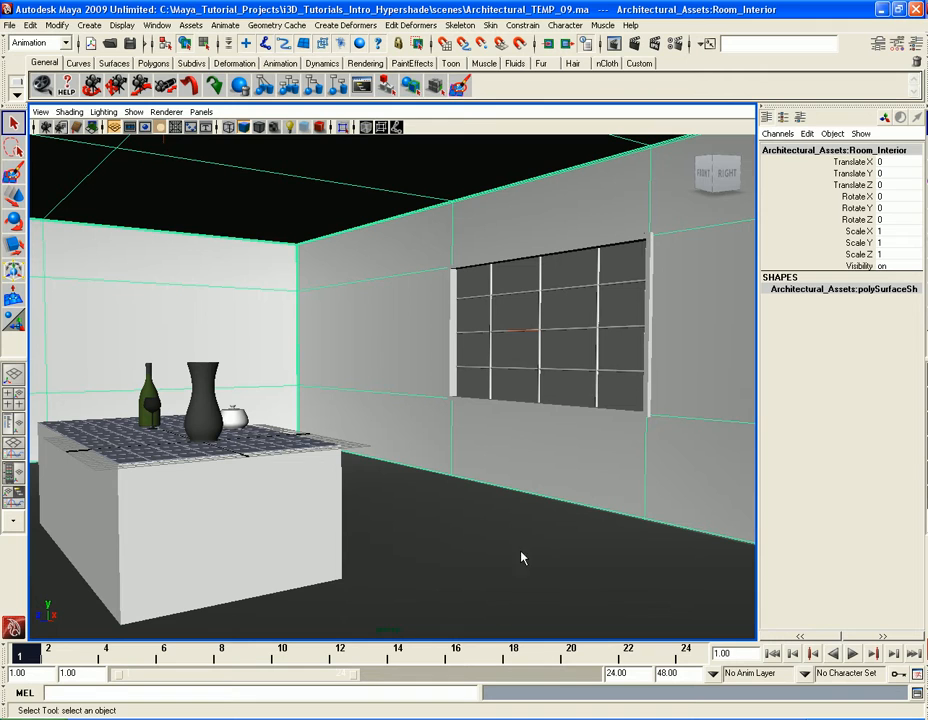